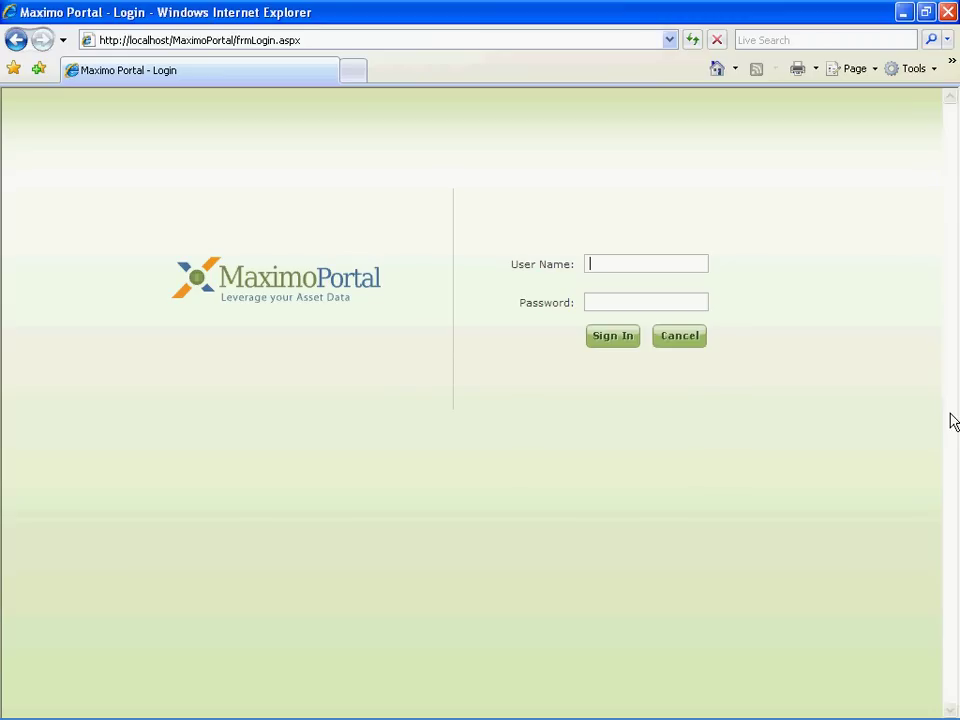
Step: Sign in by completing the user name and entering the account password
key("Tab")
key("Return")
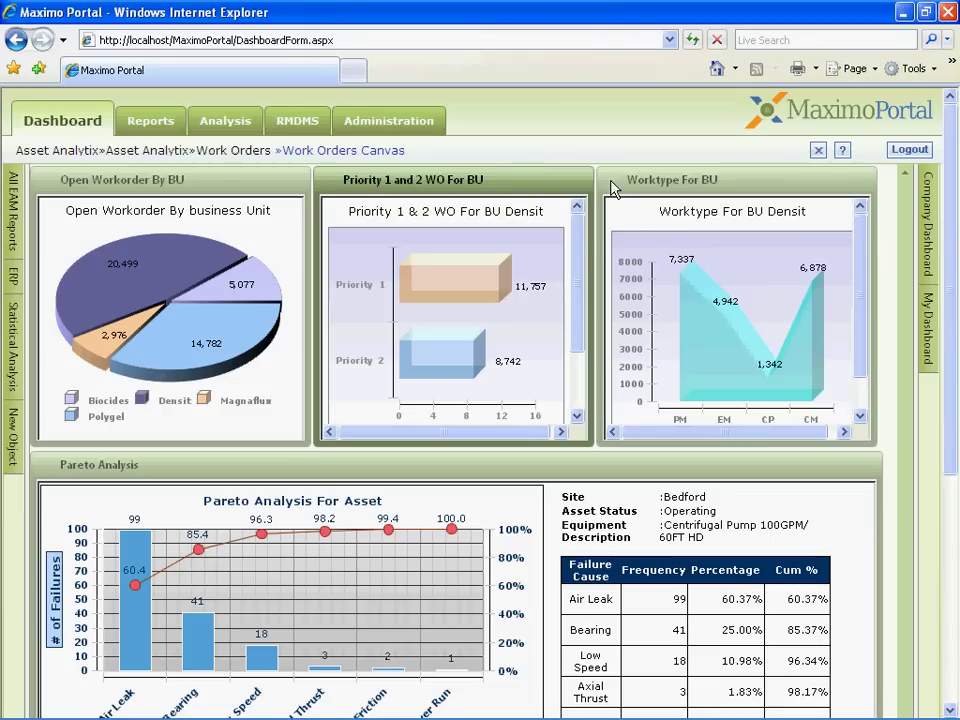
Step: Activate the Worktype For BU chart and filter linked charts through Biocides, Polygel, Magnaflux, back to Biocides
left_click(675, 175)
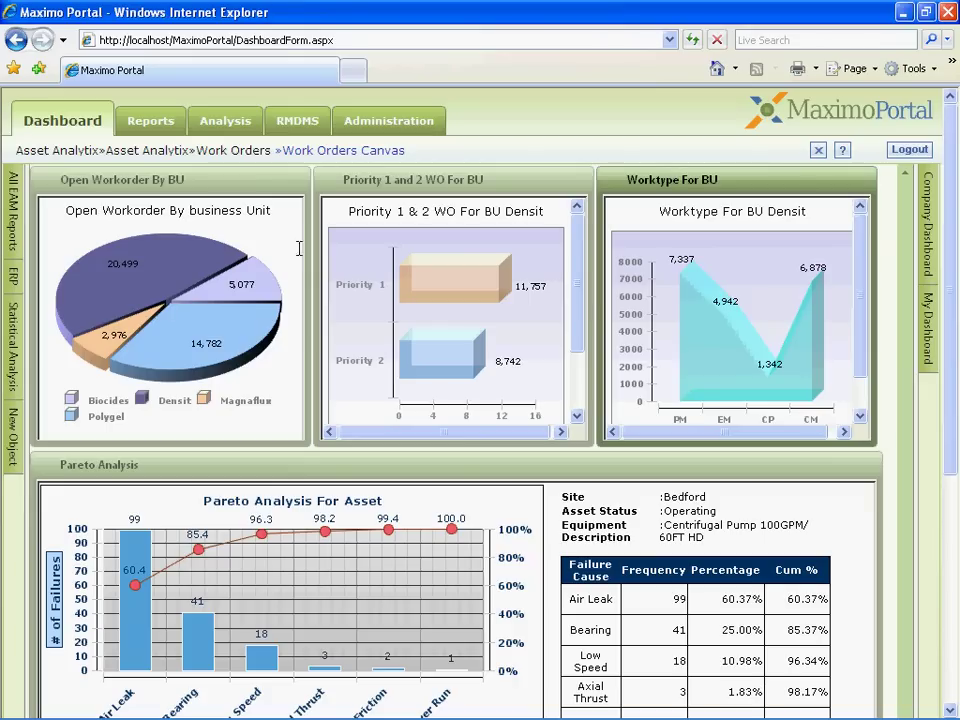
left_click(260, 297)
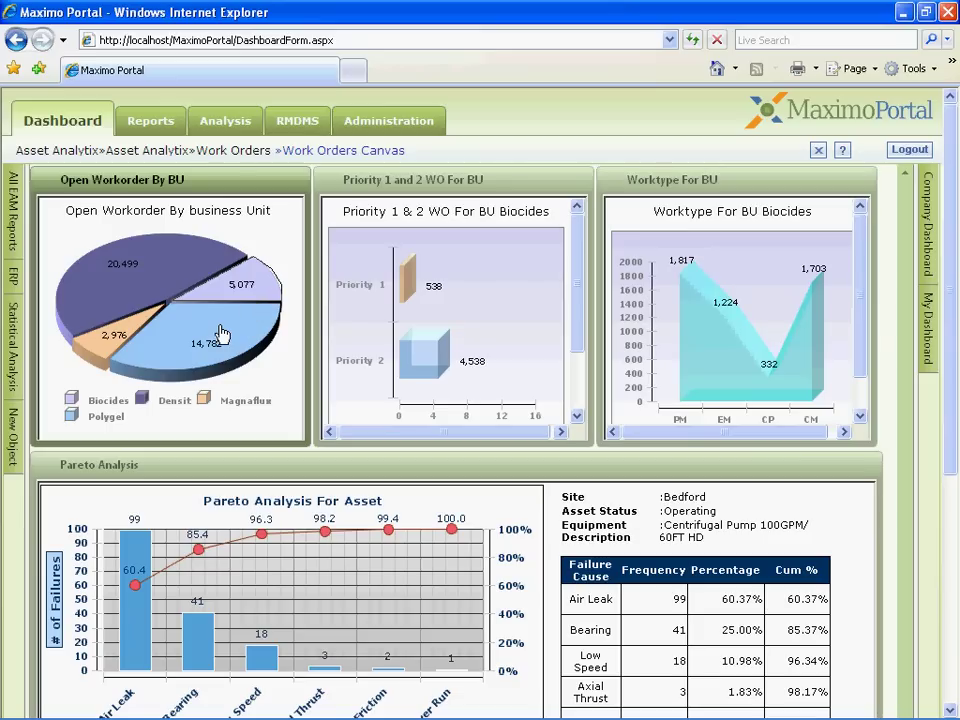
left_click(270, 337)
left_click(110, 335)
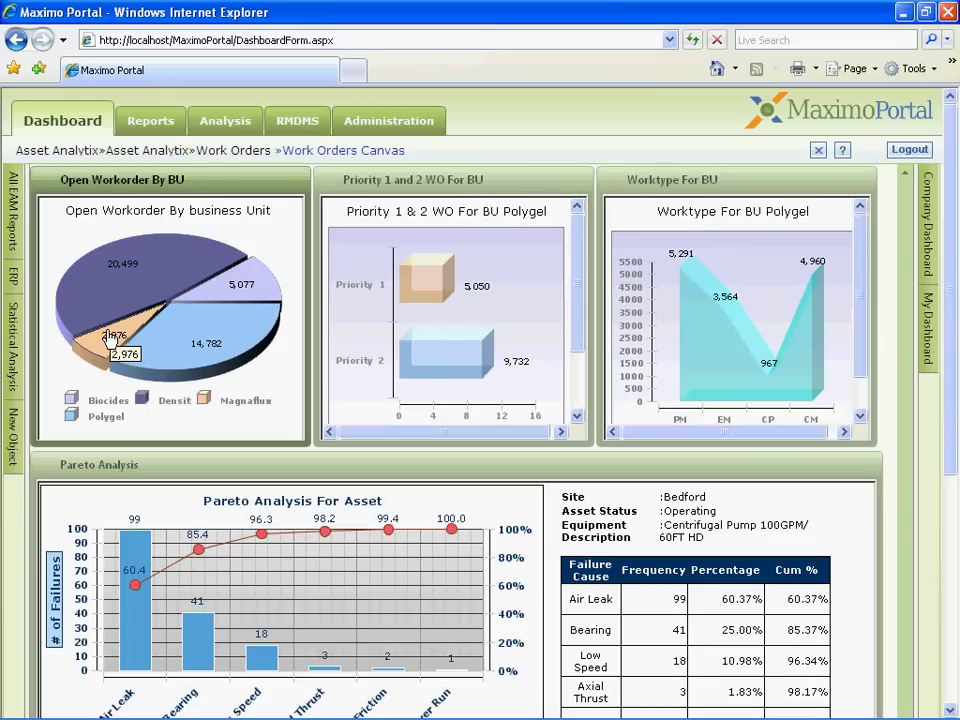
left_click(232, 302)
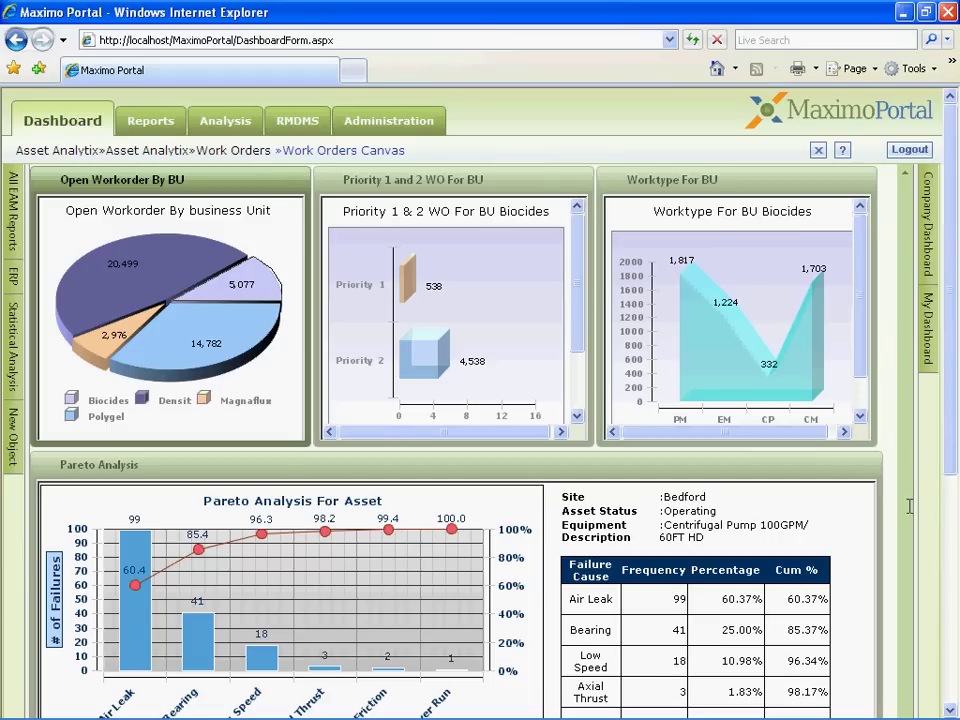
left_click_drag(952, 462, 952, 592)
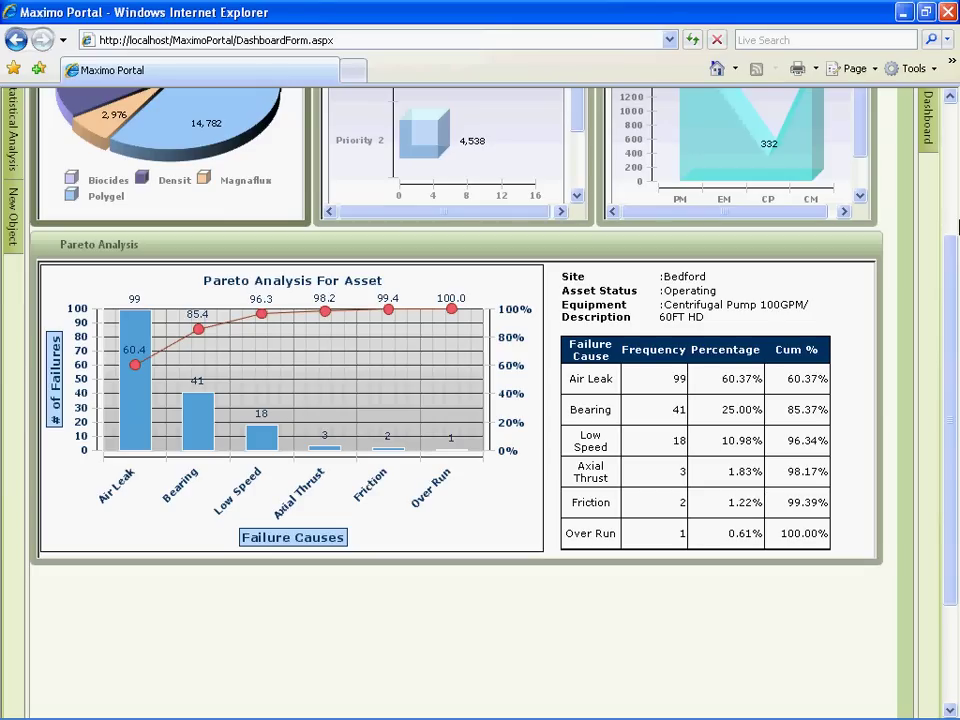
Step: Load the Consignment dashboard from the saved dashboards list and close the New Object panel
scroll(902, 298, "up", 4)
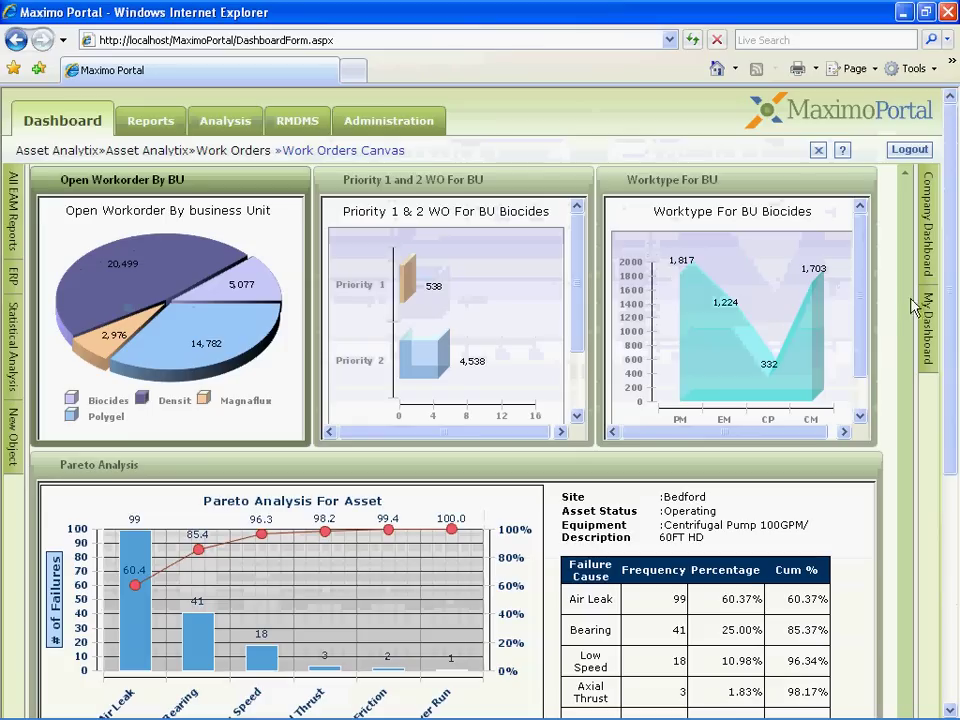
left_click(926, 333)
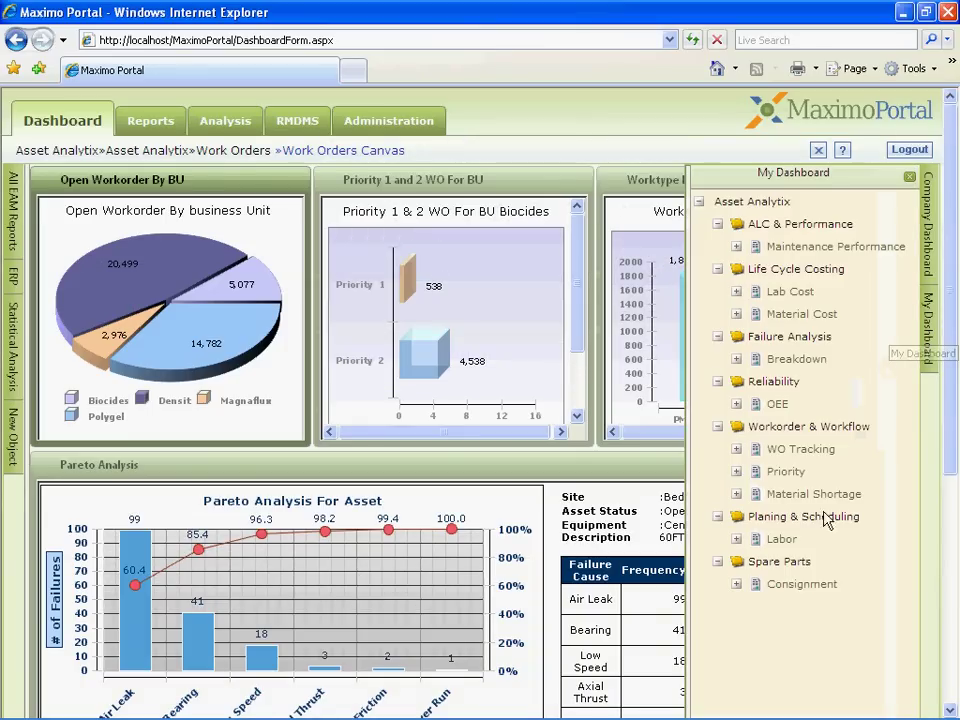
left_click(798, 586)
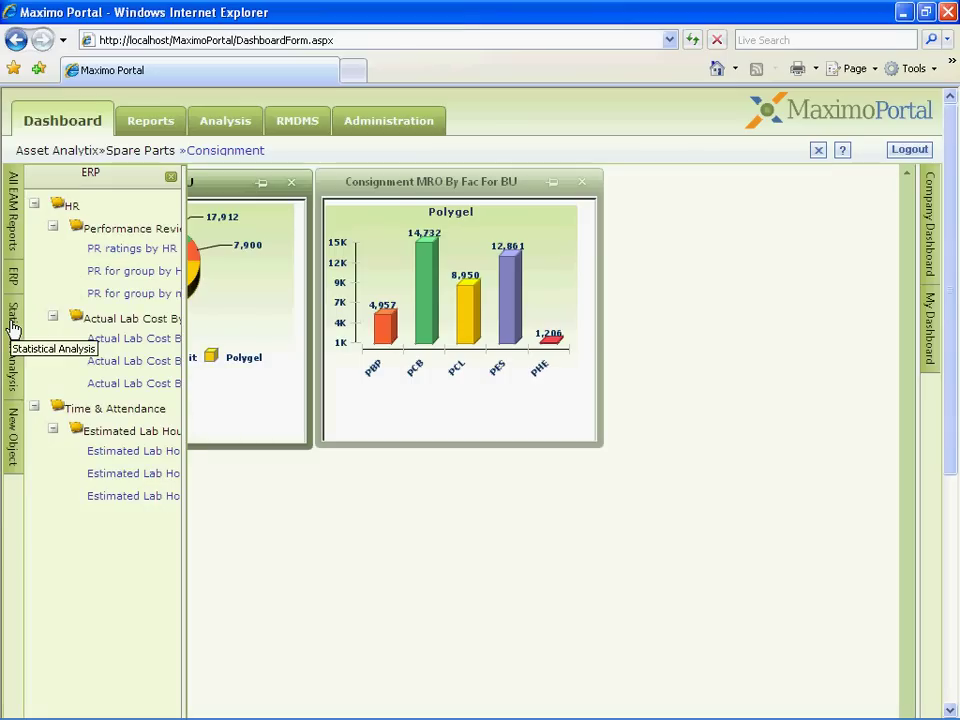
mouse_move(13, 327)
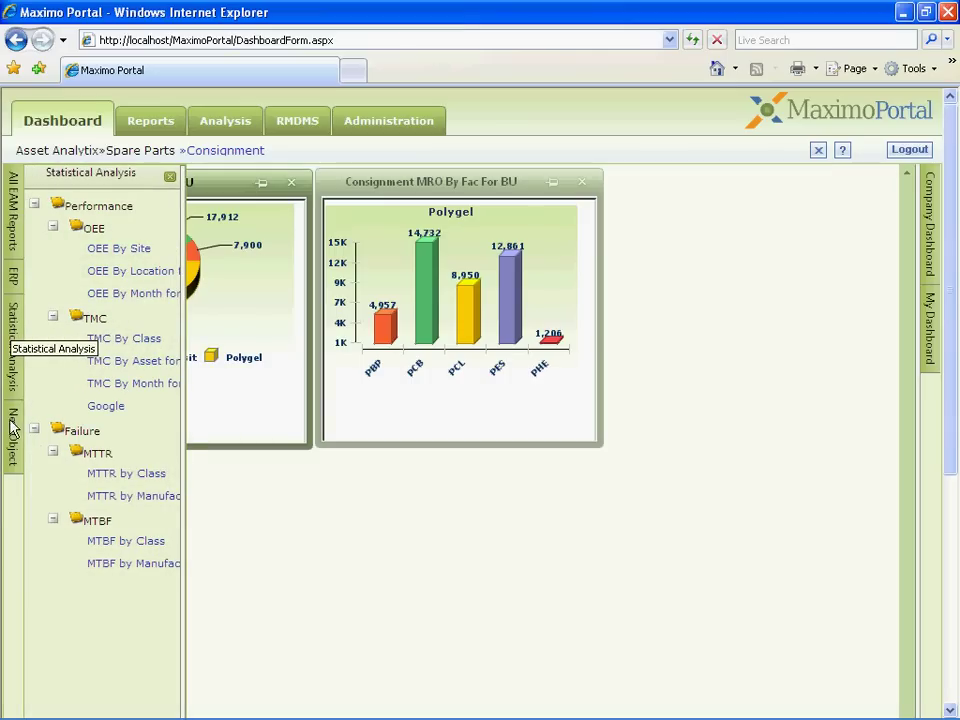
mouse_move(16, 427)
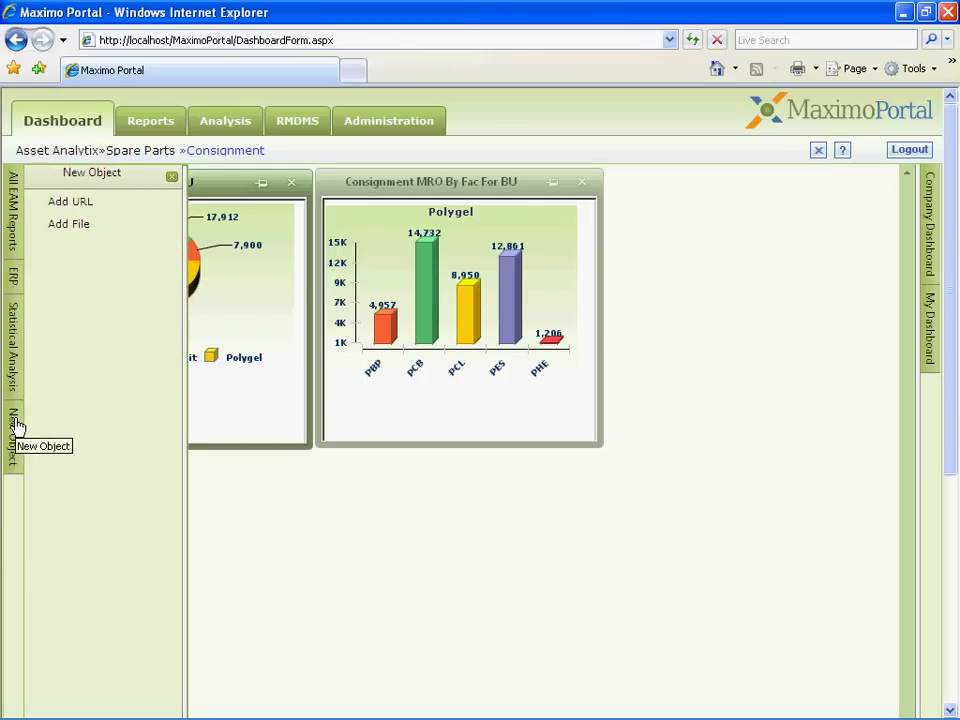
left_click(174, 177)
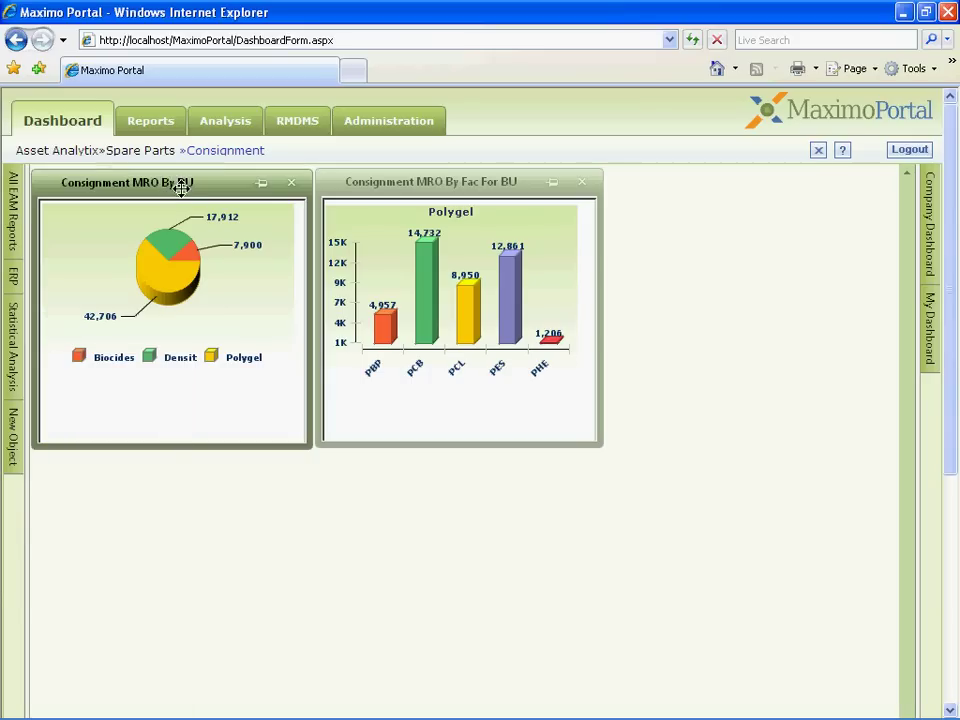
left_click(931, 337)
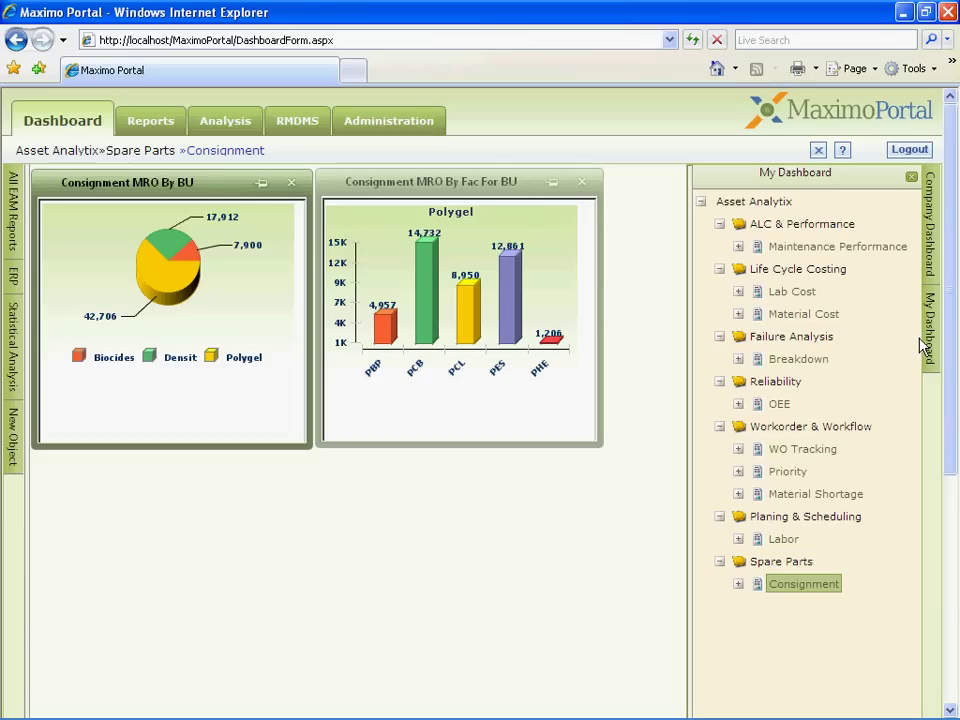
right_click(814, 590)
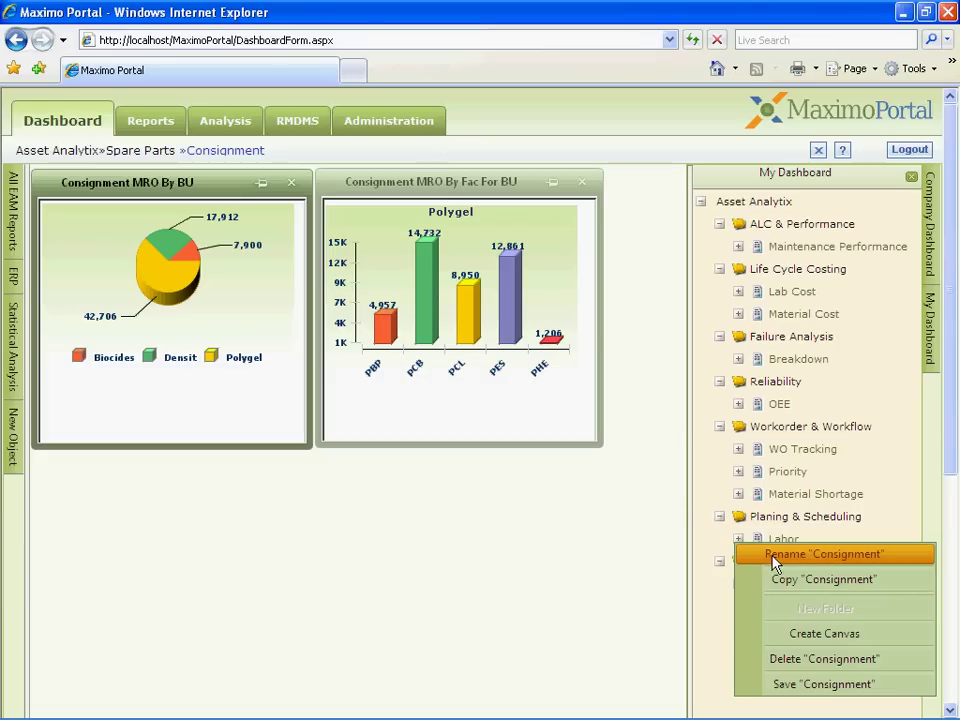
left_click(913, 179)
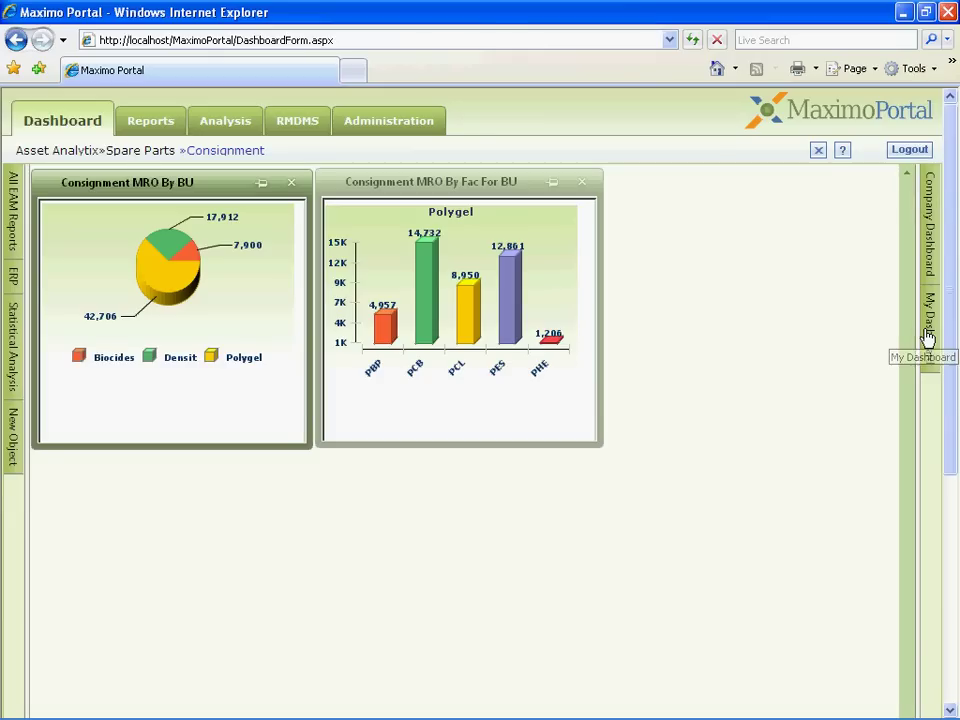
Step: Add the Consignment MRO By Month For BU chart from All EAM Reports into the top row
left_click(12, 219)
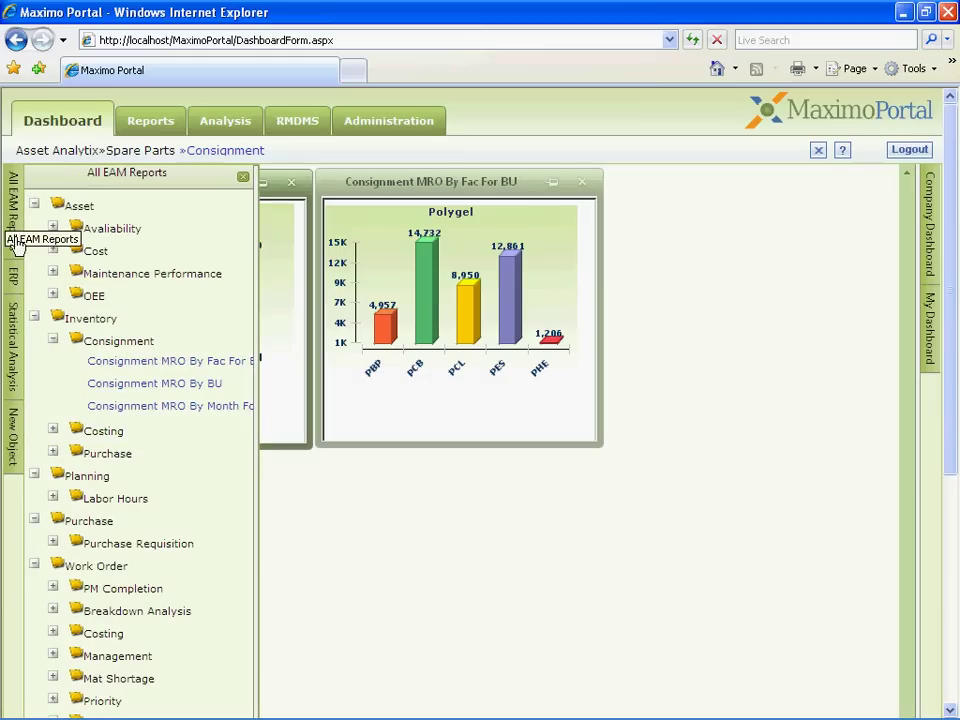
left_click_drag(111, 411, 405, 474)
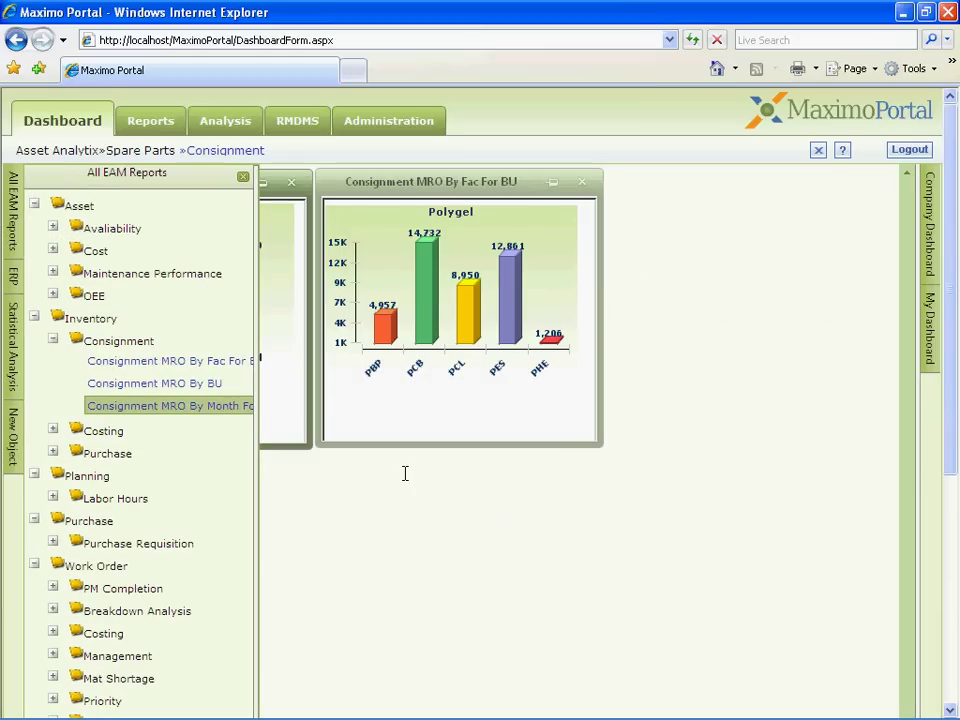
left_click_drag(730, 372, 709, 186)
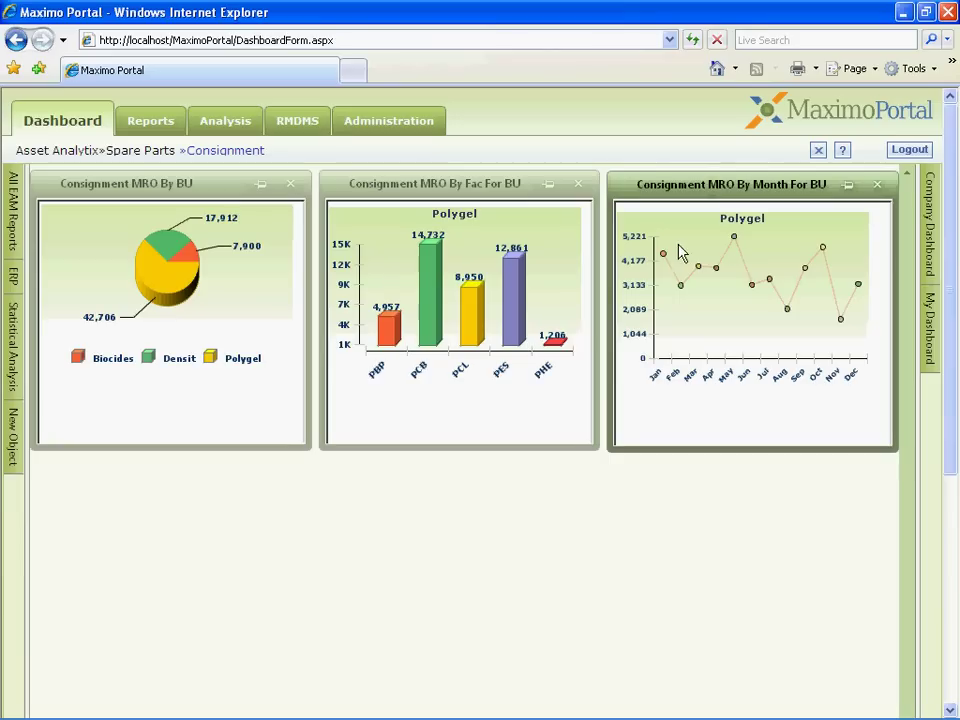
Step: Filter the bar and line charts by Densit, then Biocides, then Polygel
left_click(184, 250)
left_click(188, 256)
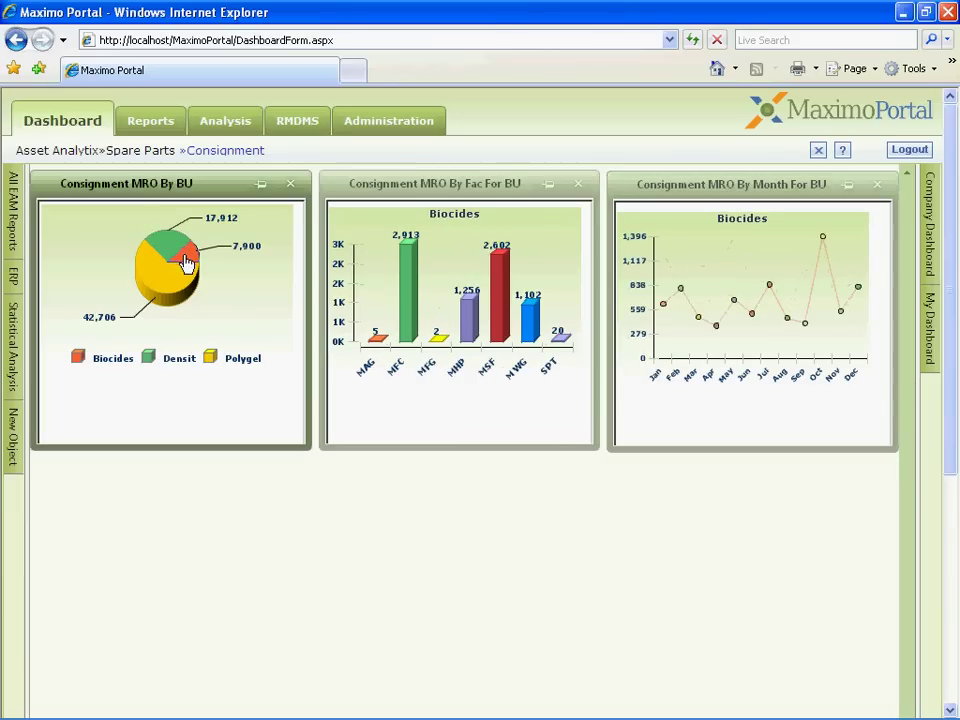
left_click(176, 288)
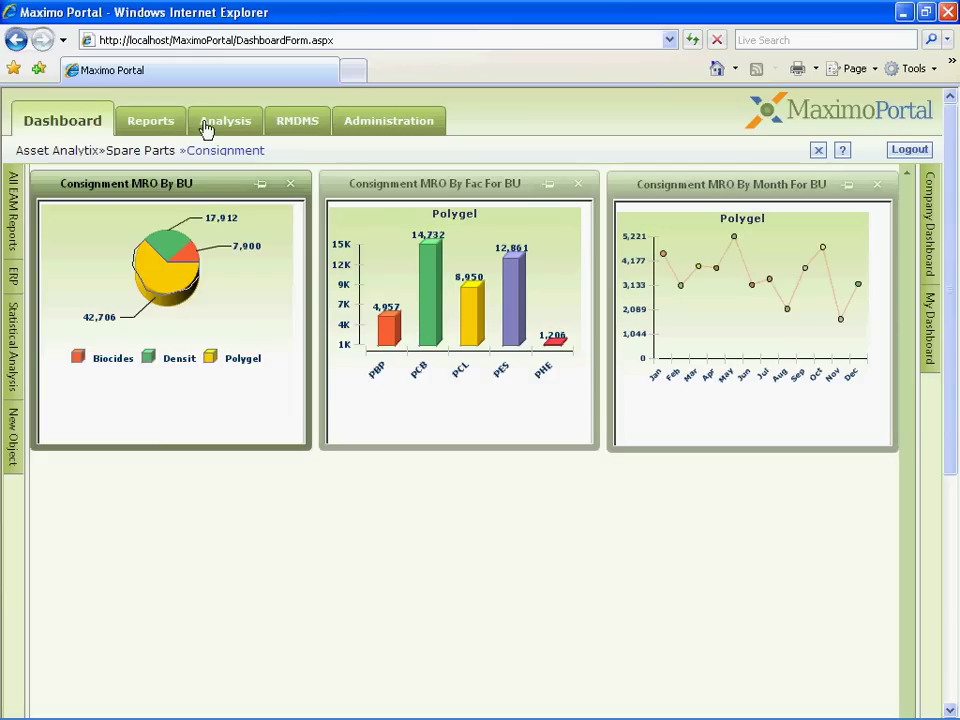
Step: Go to the Reports catalogue and scroll the tree down to the Workorder Costing group
left_click(169, 129)
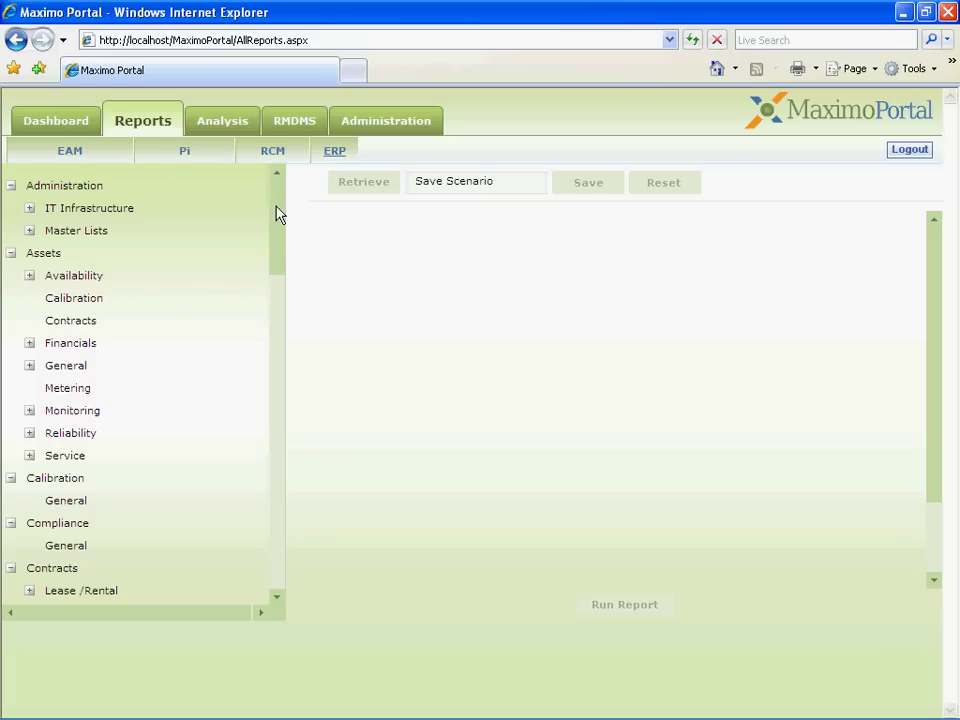
mouse_move(278, 213)
left_mouse_down()
mouse_move(278, 231)
mouse_move(281, 206)
left_mouse_up()
left_click_drag(278, 247, 268, 540)
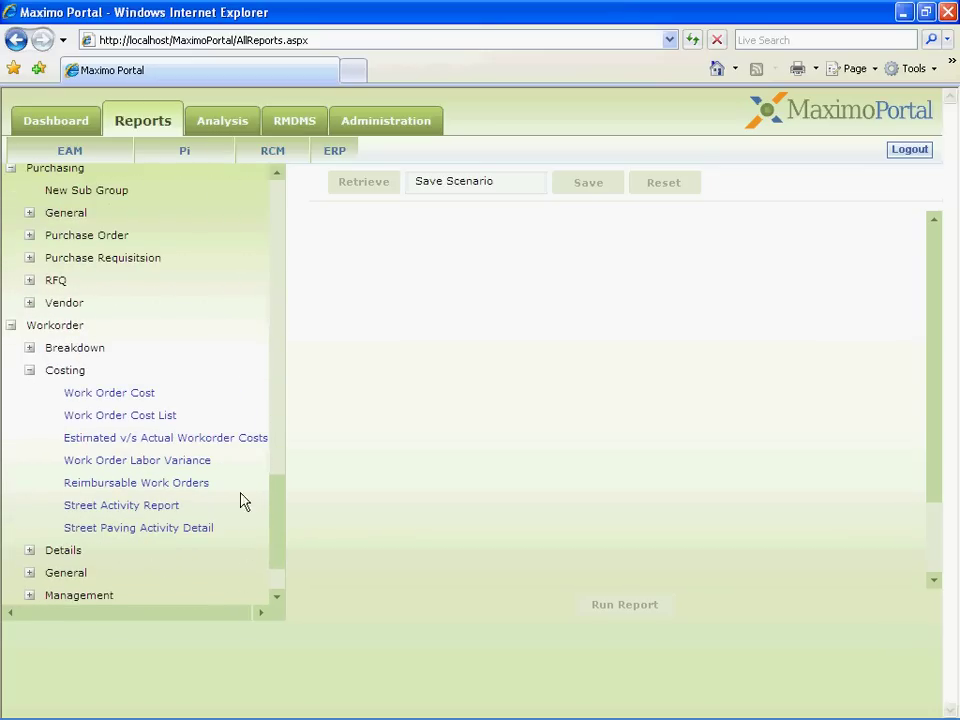
Step: Open the Work Order Labor Variance report and show its Description from the help menu
left_click(184, 462)
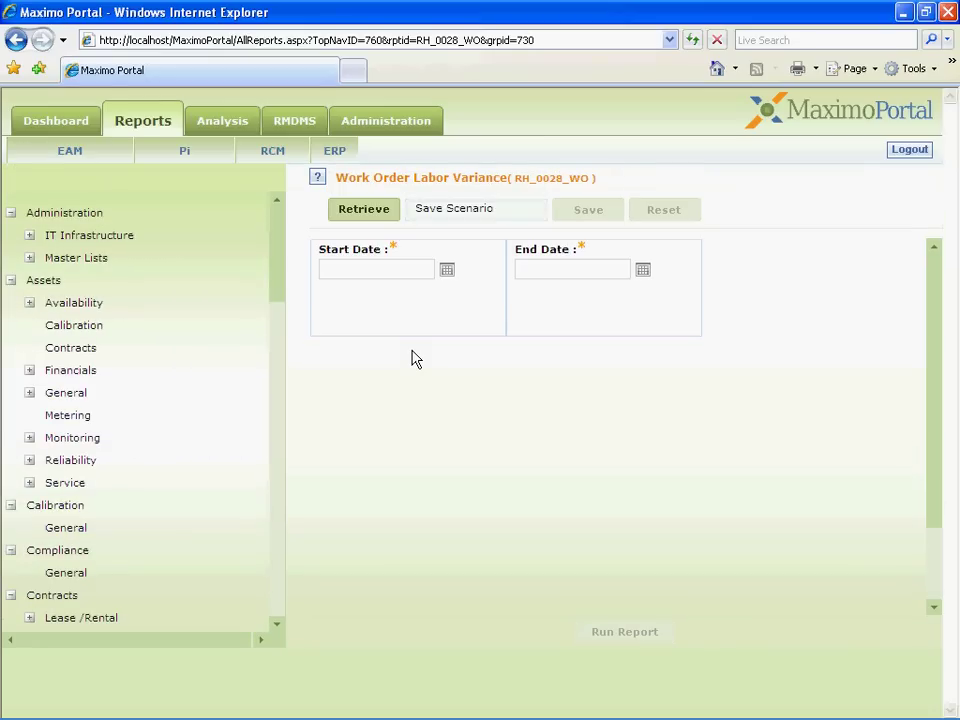
left_click(319, 178)
left_click(395, 190)
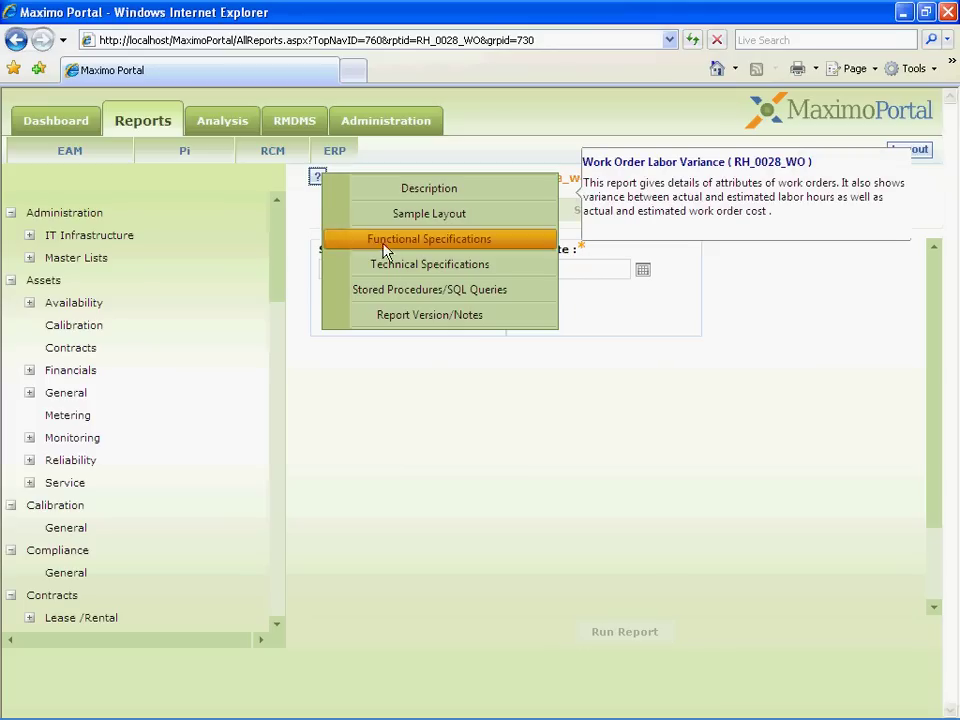
Step: Review the report's version notes and stored SQL query, then close the query window
left_click(386, 314)
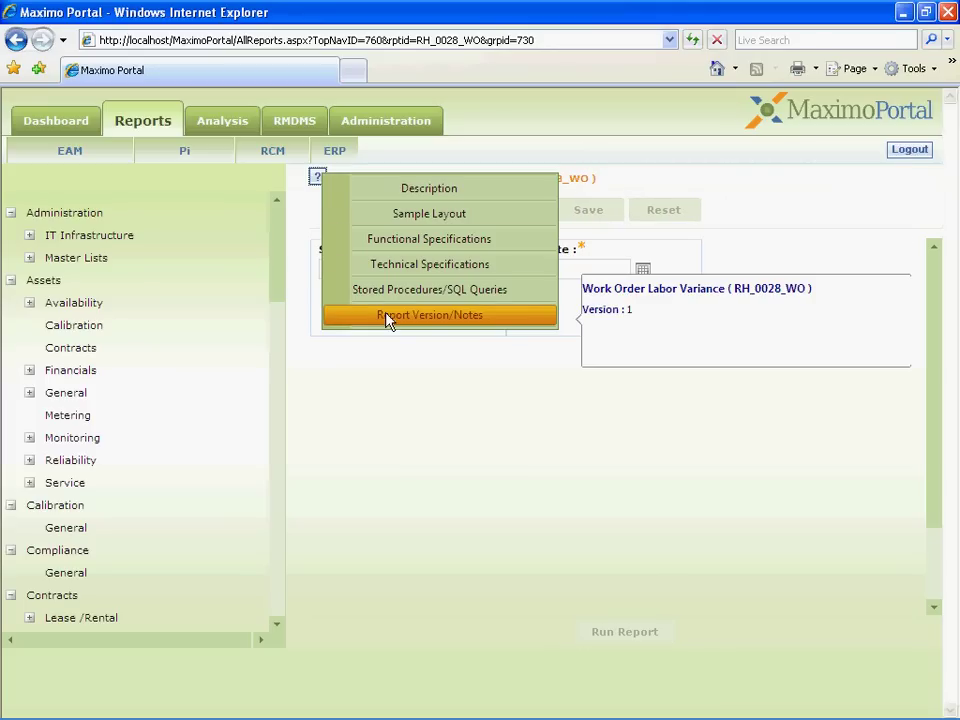
left_click(404, 196)
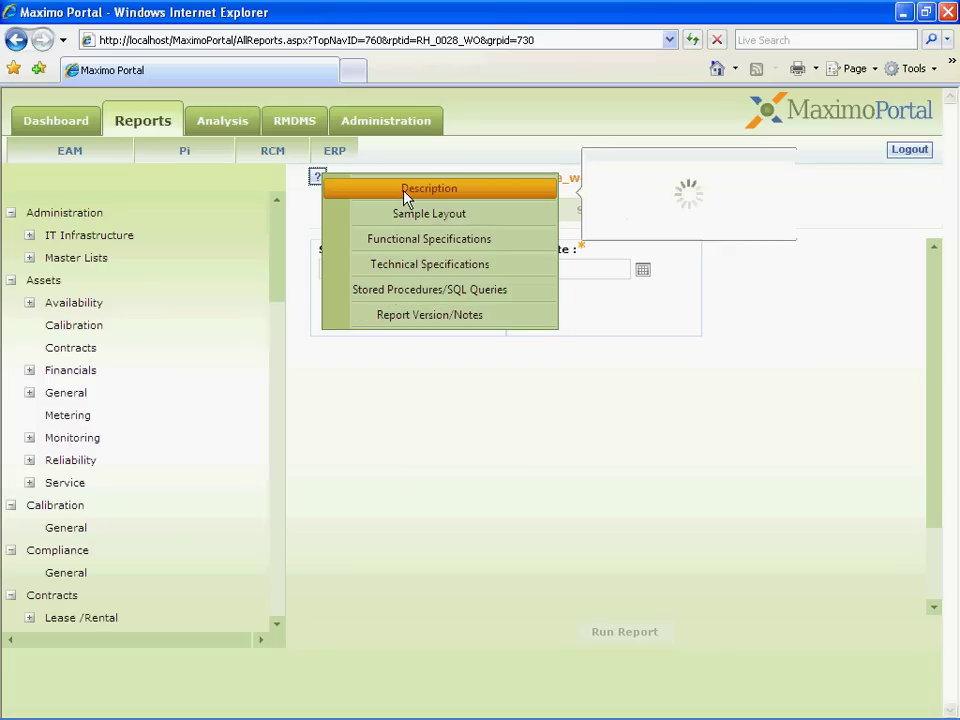
left_click(380, 316)
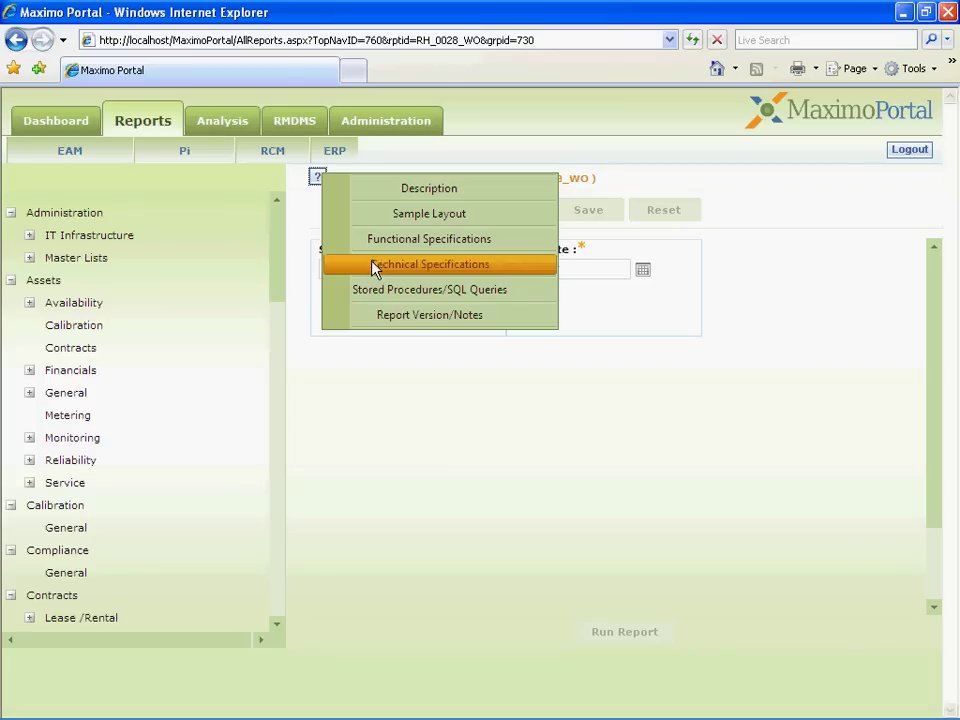
left_click(372, 292)
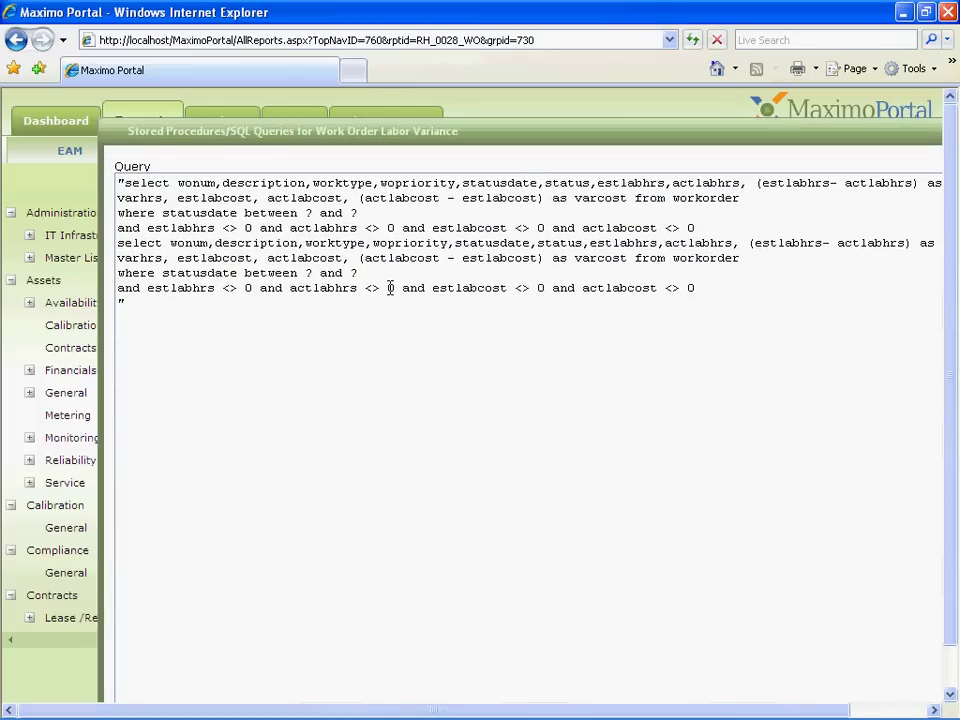
left_click_drag(538, 133, 475, 132)
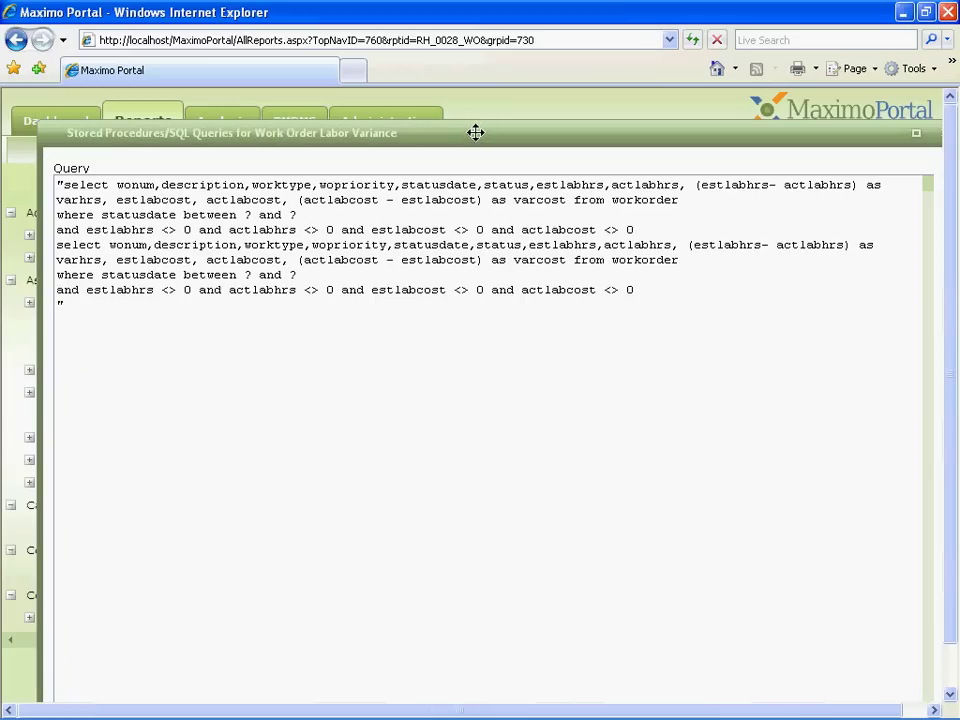
key("Escape")
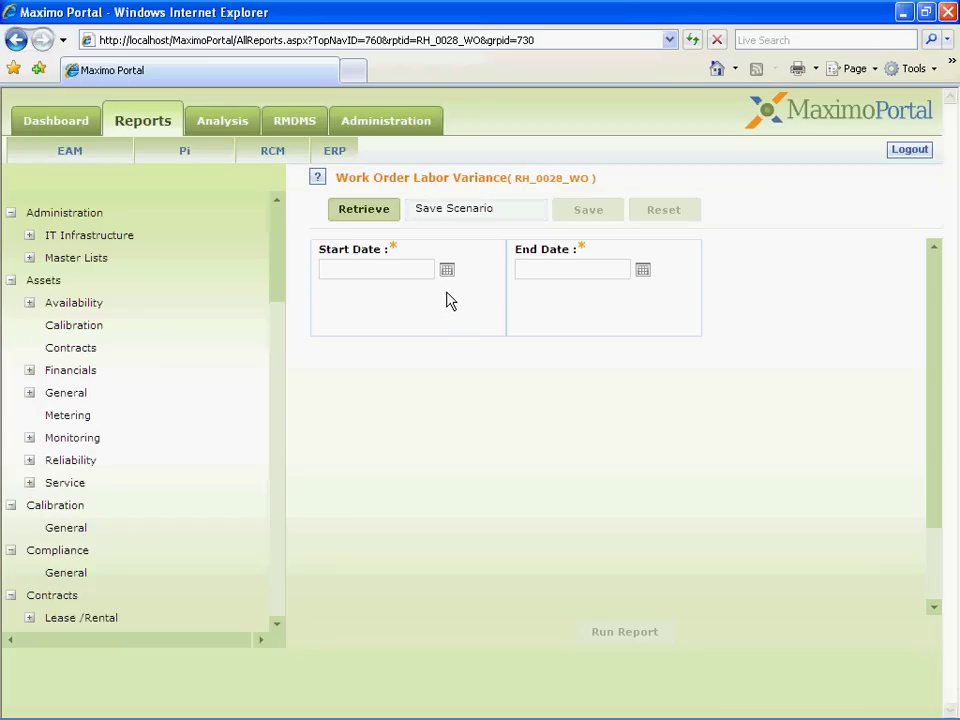
Step: Load the saved Wolaborvar date range (1/1/2003 to 12/1/2003) and run the report
left_click(447, 272)
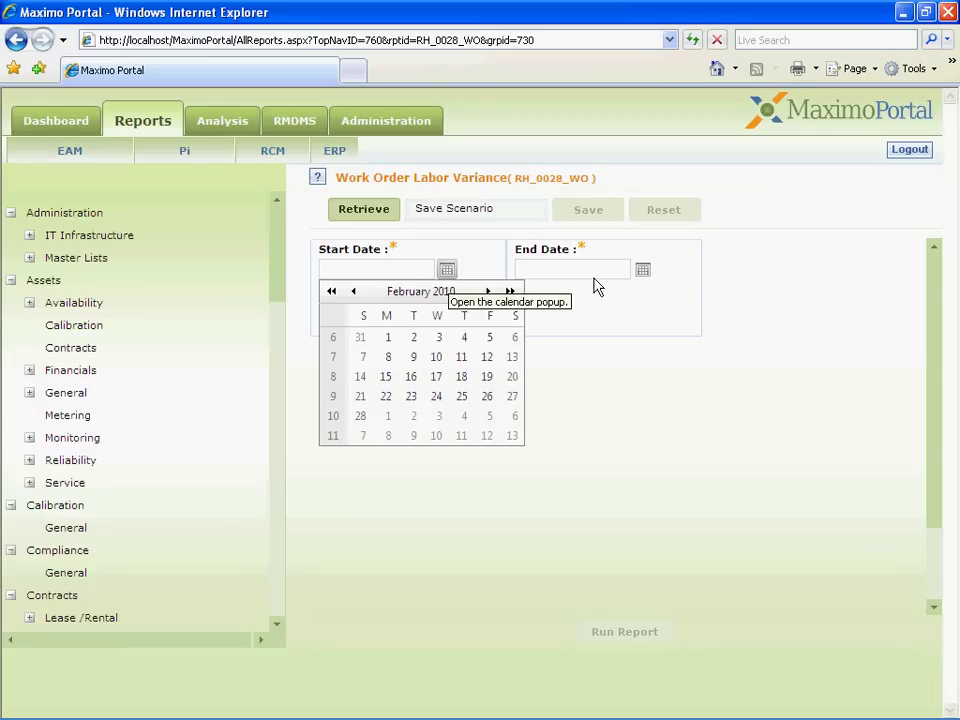
left_click(644, 271)
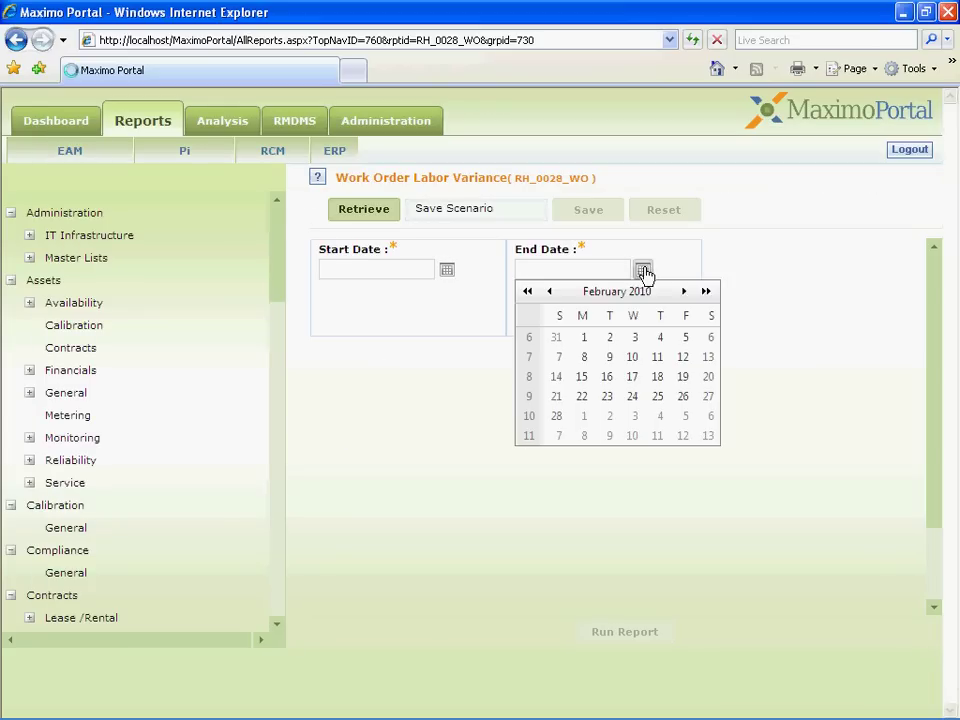
left_click(352, 215)
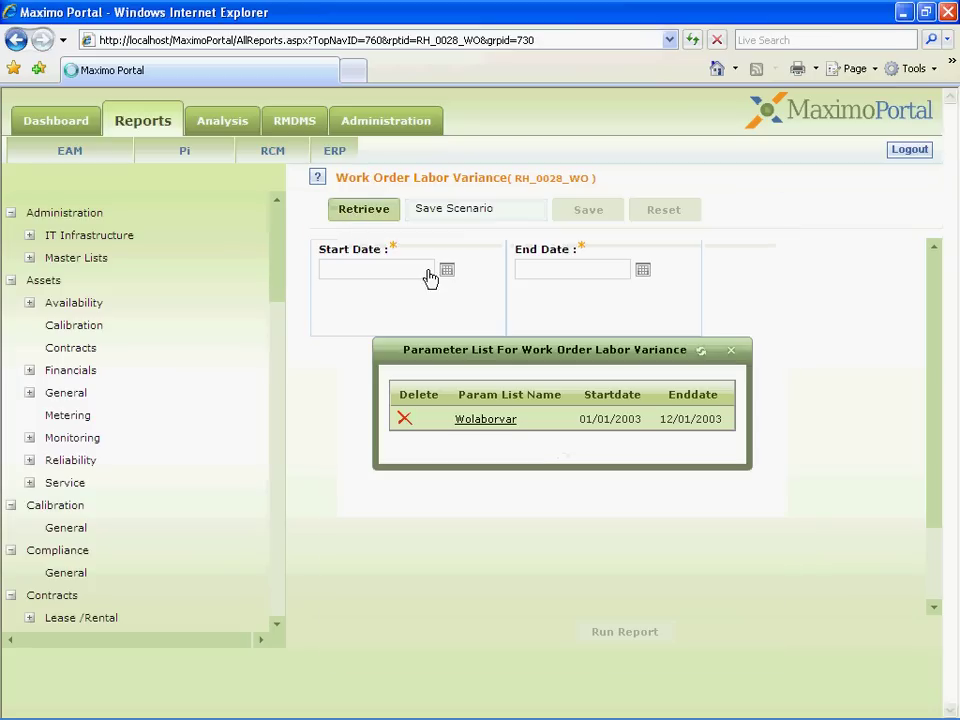
left_click(480, 421)
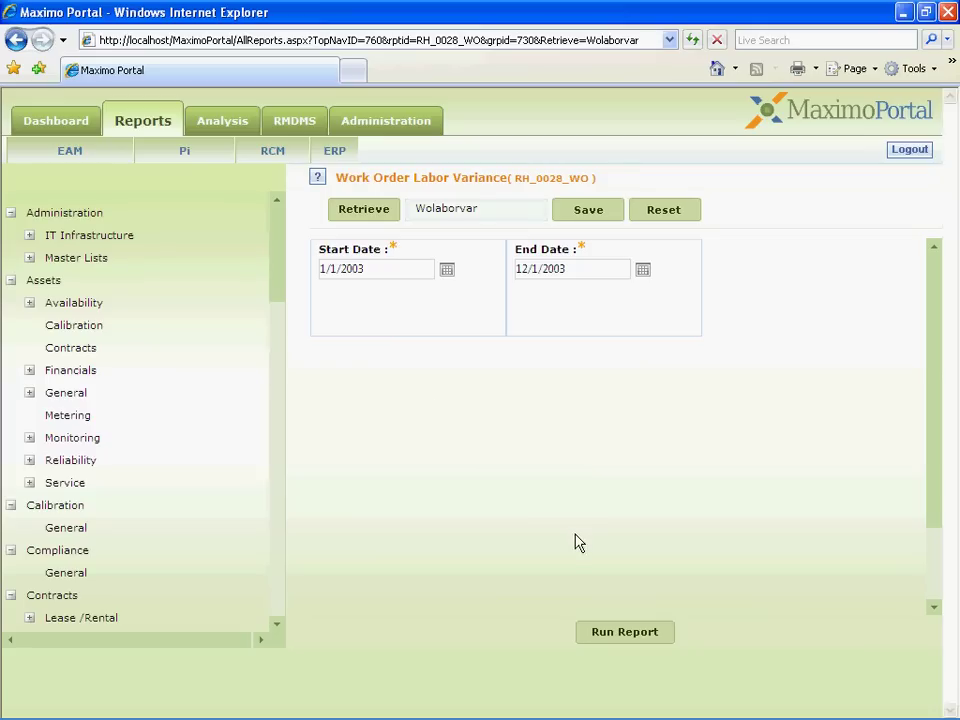
left_click(625, 634)
Step: Maximize the report window and bring up the viewer's options menu
double_click(636, 62)
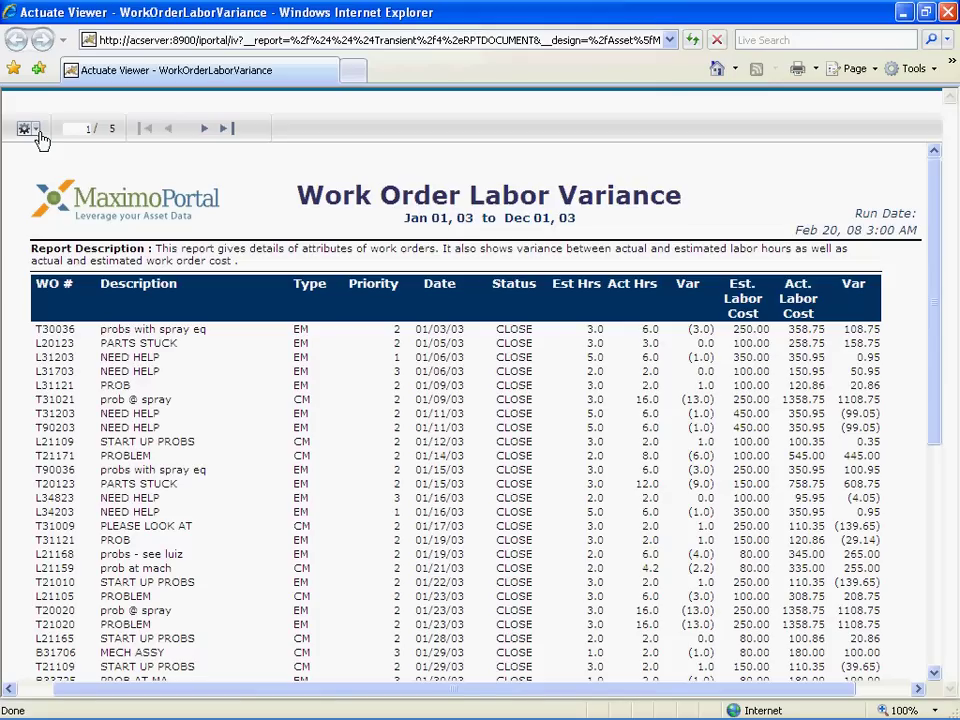
left_click(37, 129)
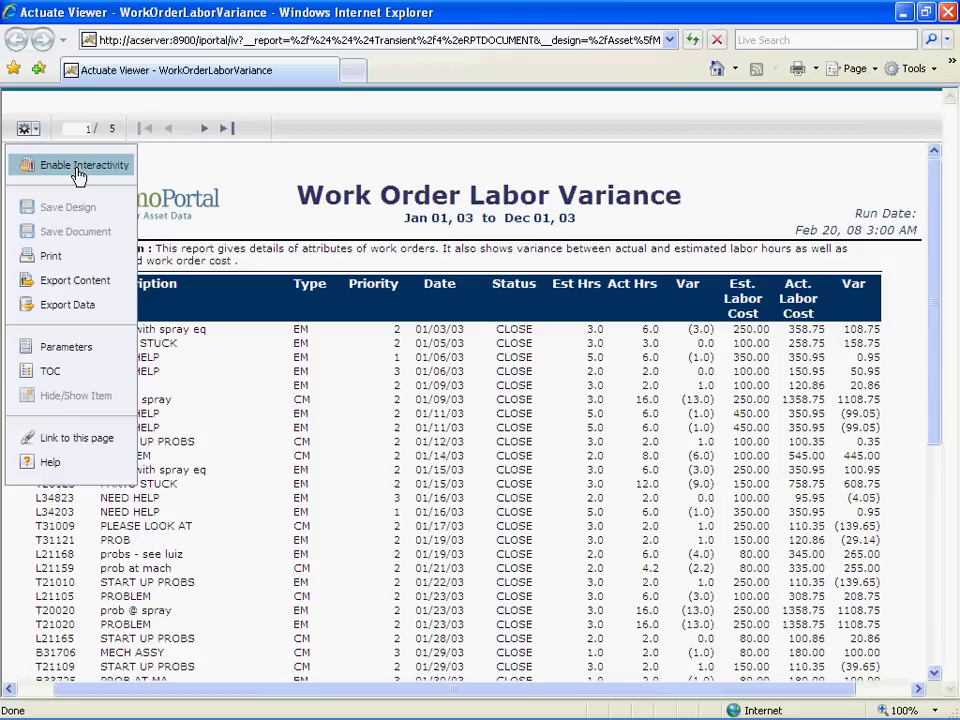
Step: Enable interactivity and hide the Status column in the Labor Variance report
left_click(79, 170)
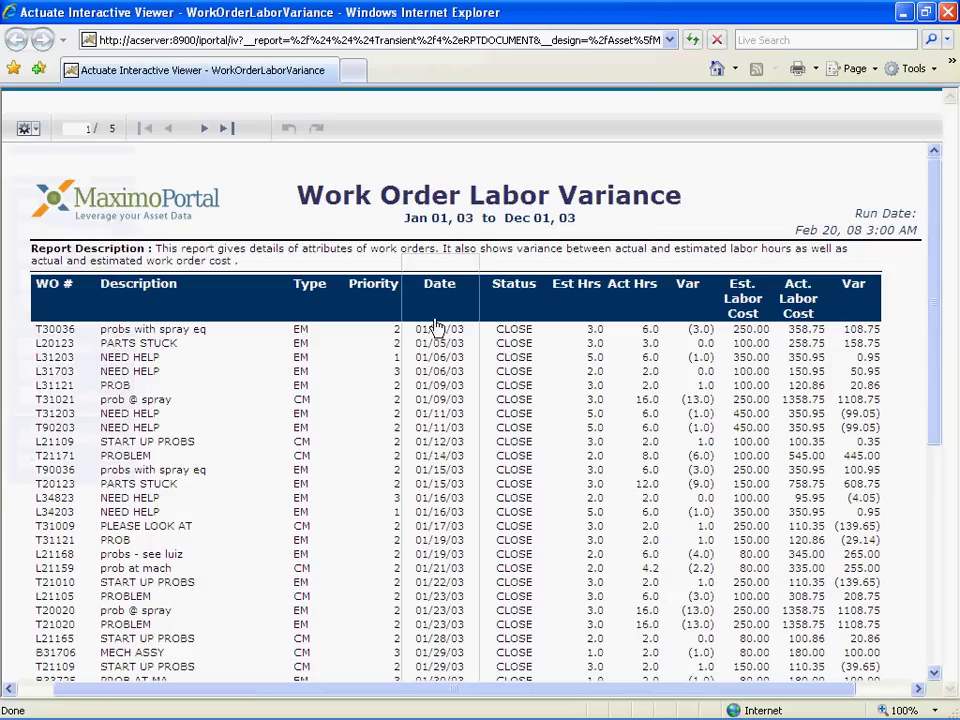
right_click(506, 330)
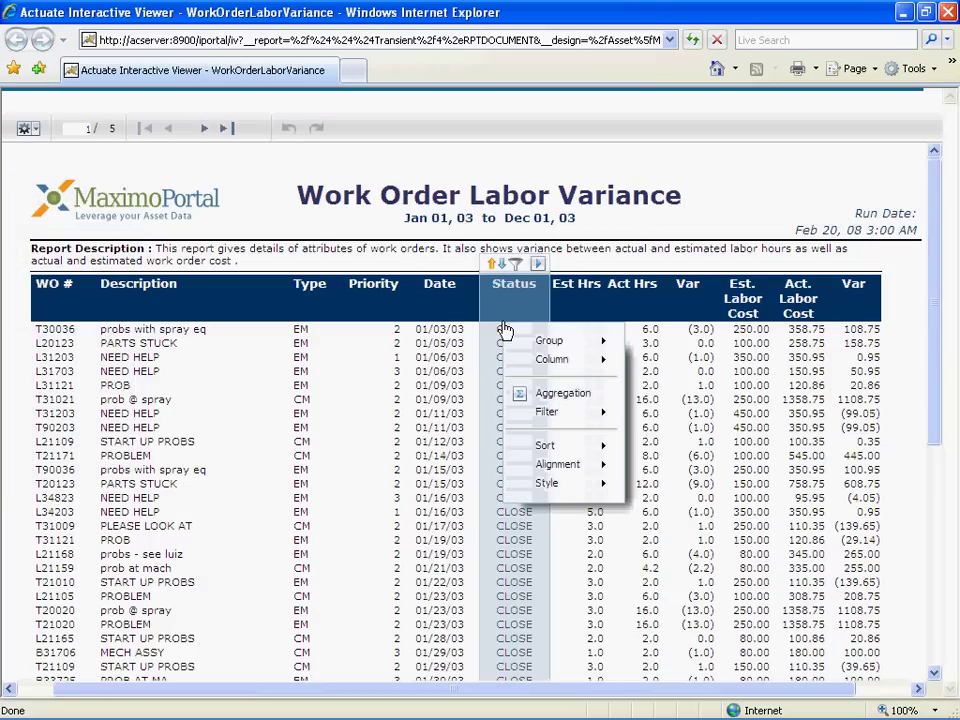
mouse_move(577, 369)
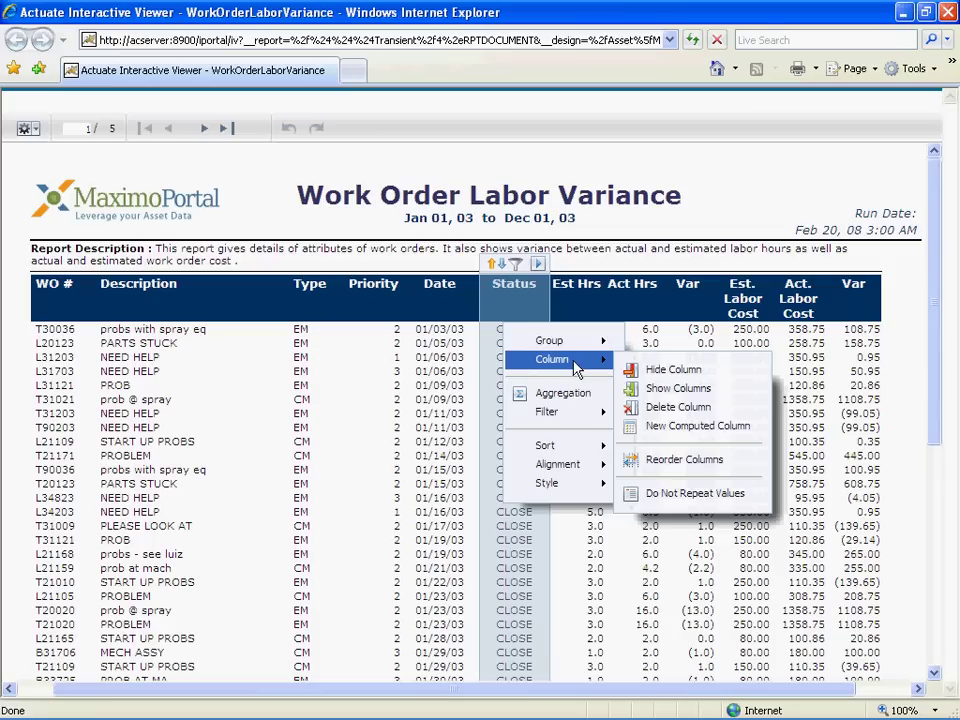
left_click(651, 370)
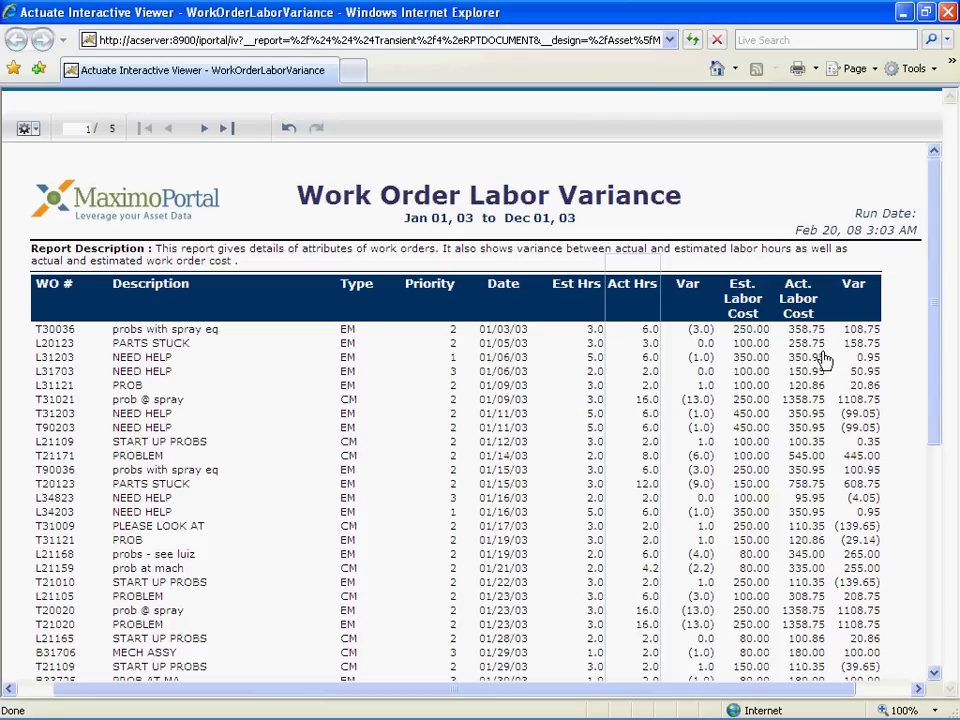
Step: Create a conditional formatting rule on the last Var column matching values greater than 200
right_click(857, 335)
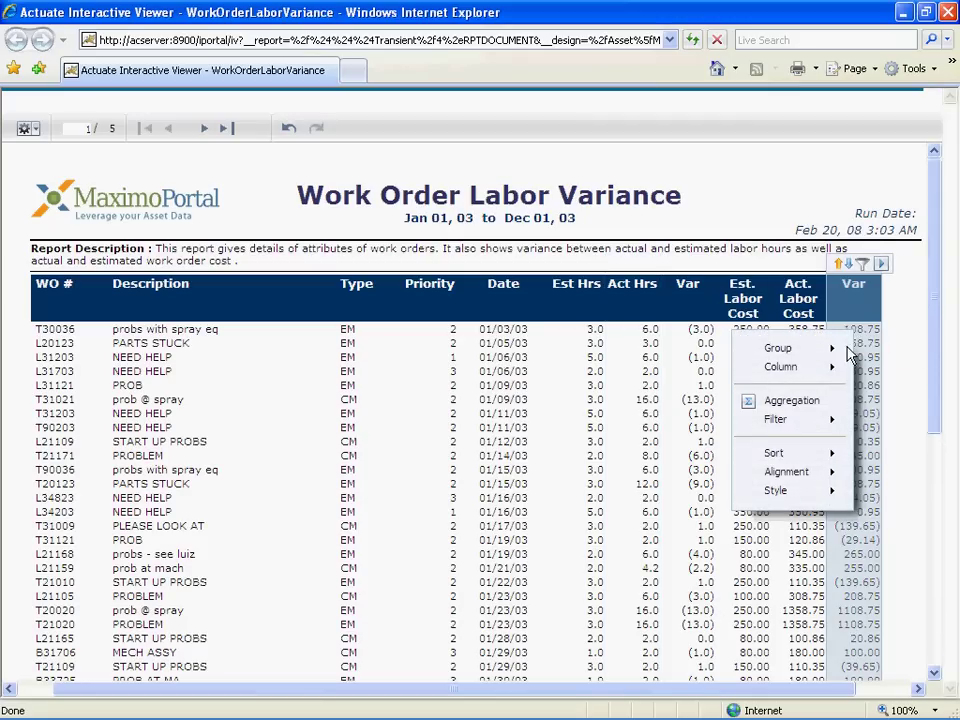
mouse_move(796, 455)
mouse_move(781, 490)
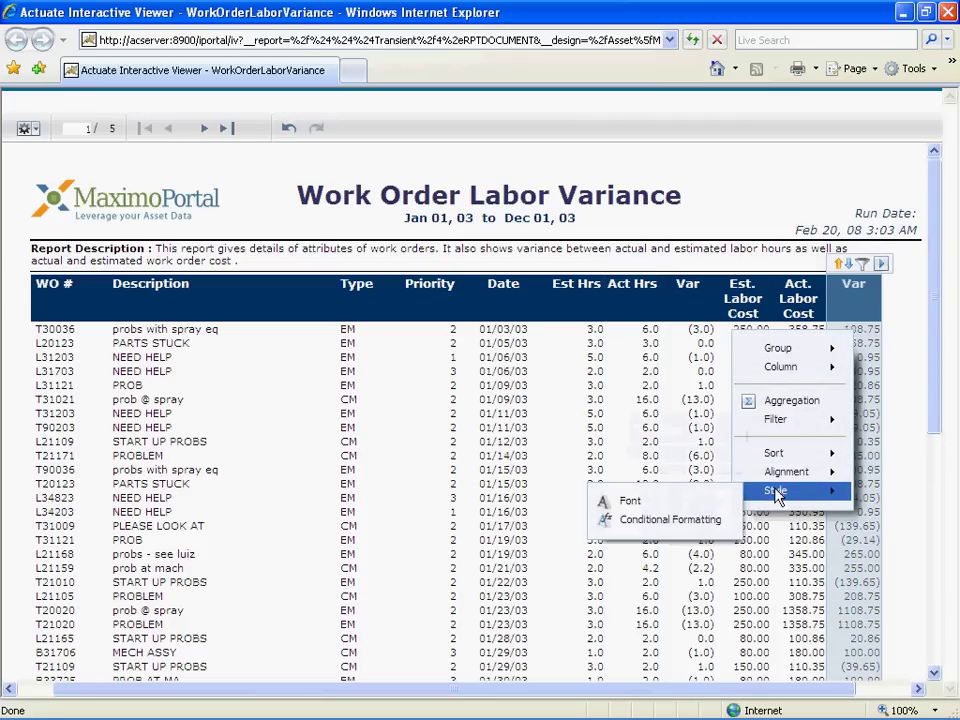
left_click(698, 521)
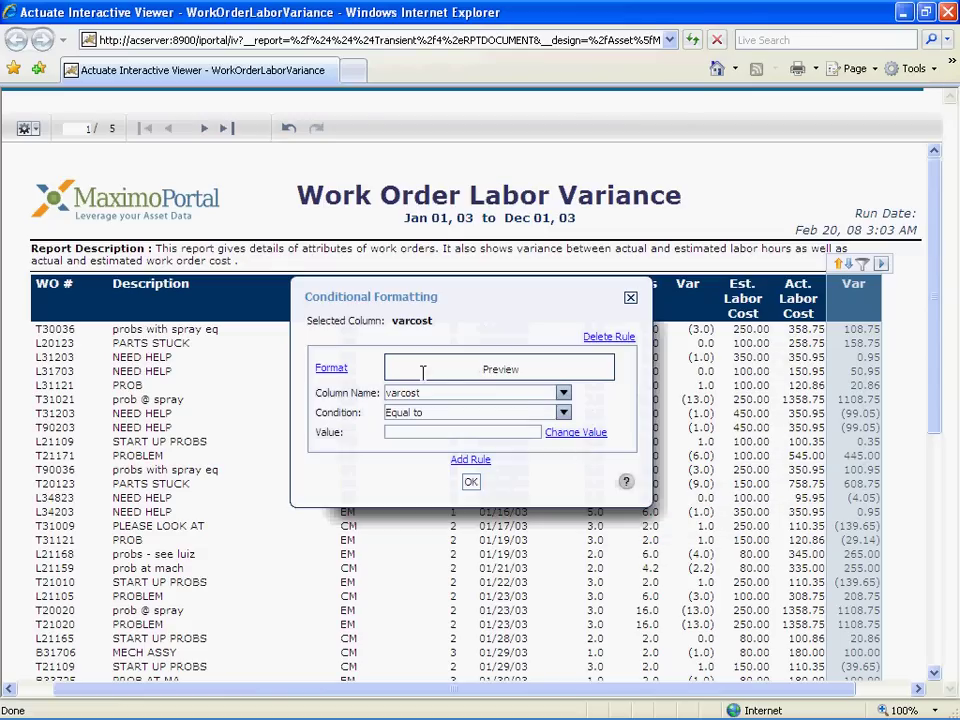
left_click(563, 412)
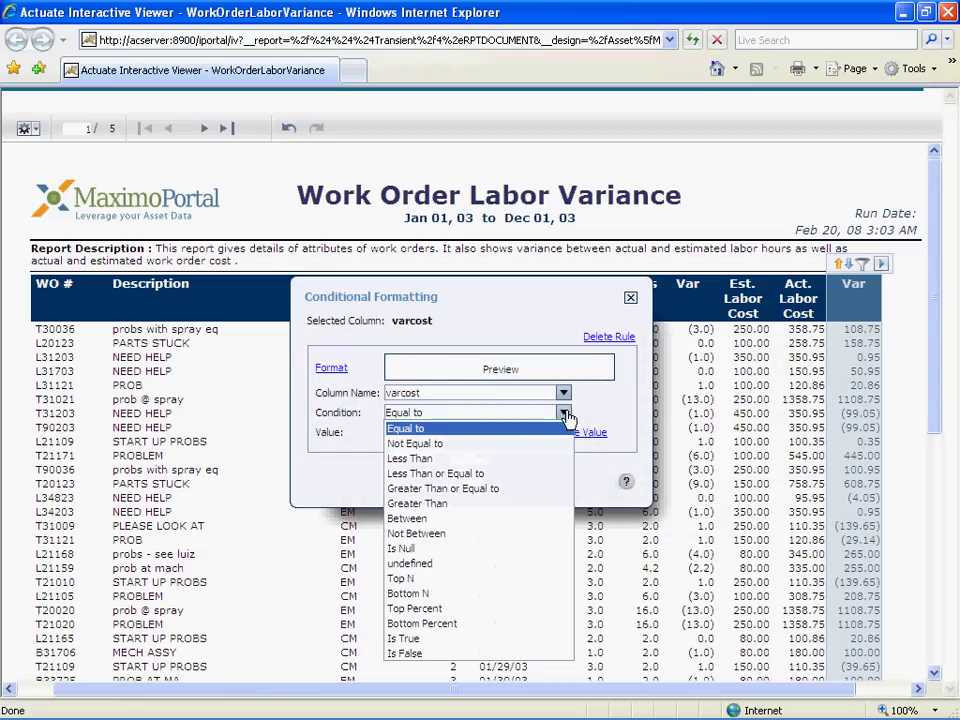
left_click(441, 504)
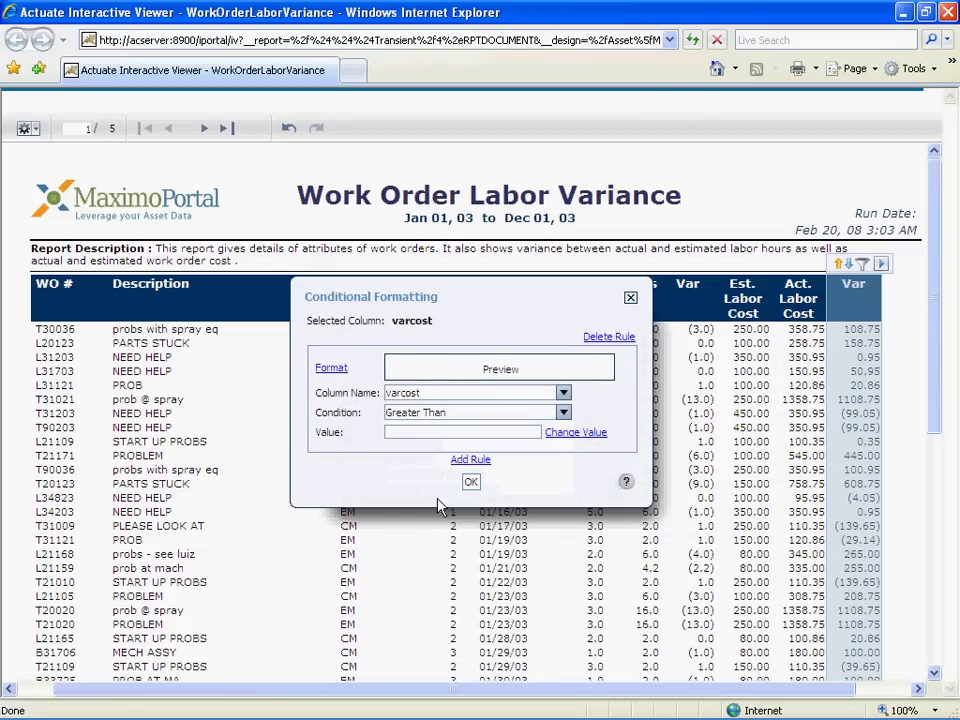
left_click(516, 431)
type("200")
Step: Give the rule a red font colour and apply it
left_click(331, 367)
left_click(459, 385)
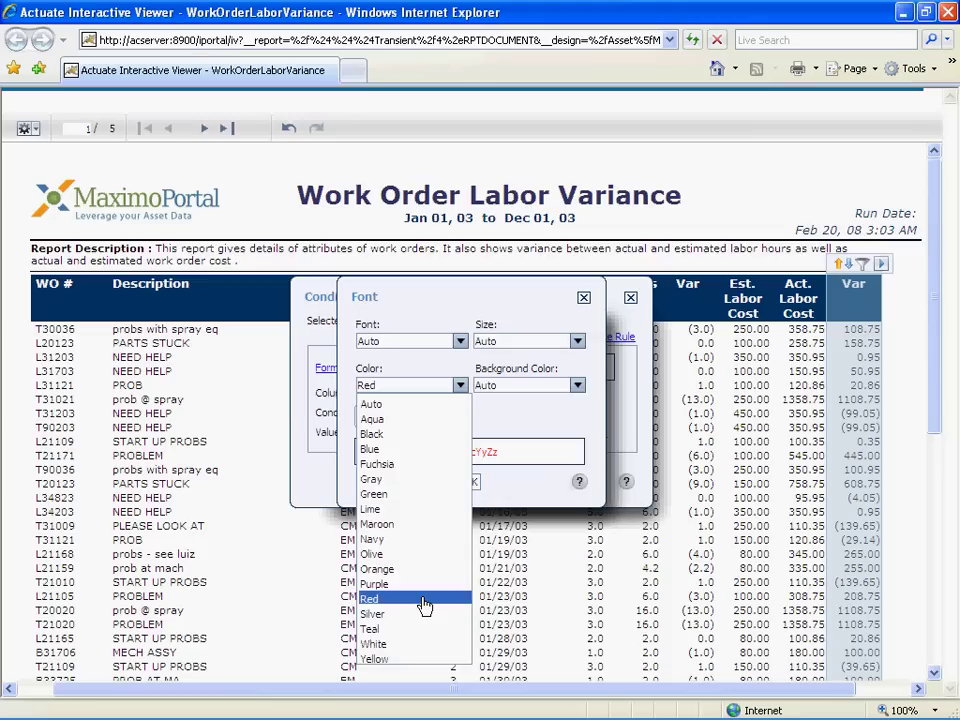
left_click(424, 602)
left_click(471, 485)
left_click(471, 485)
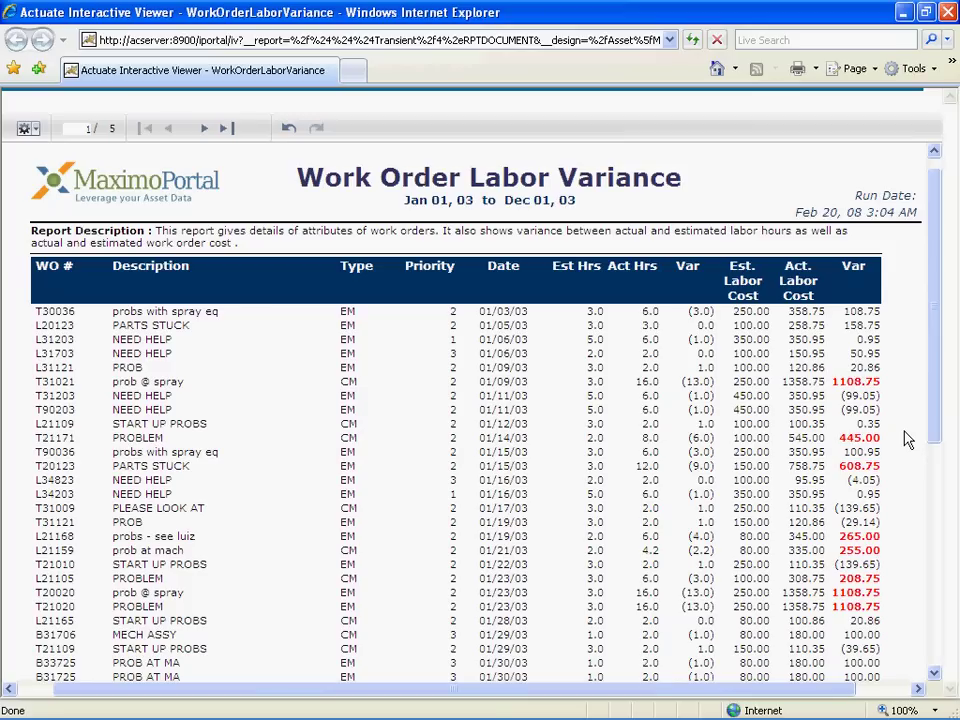
Step: Open the Var column's options menu and dismiss it without changes
right_click(857, 340)
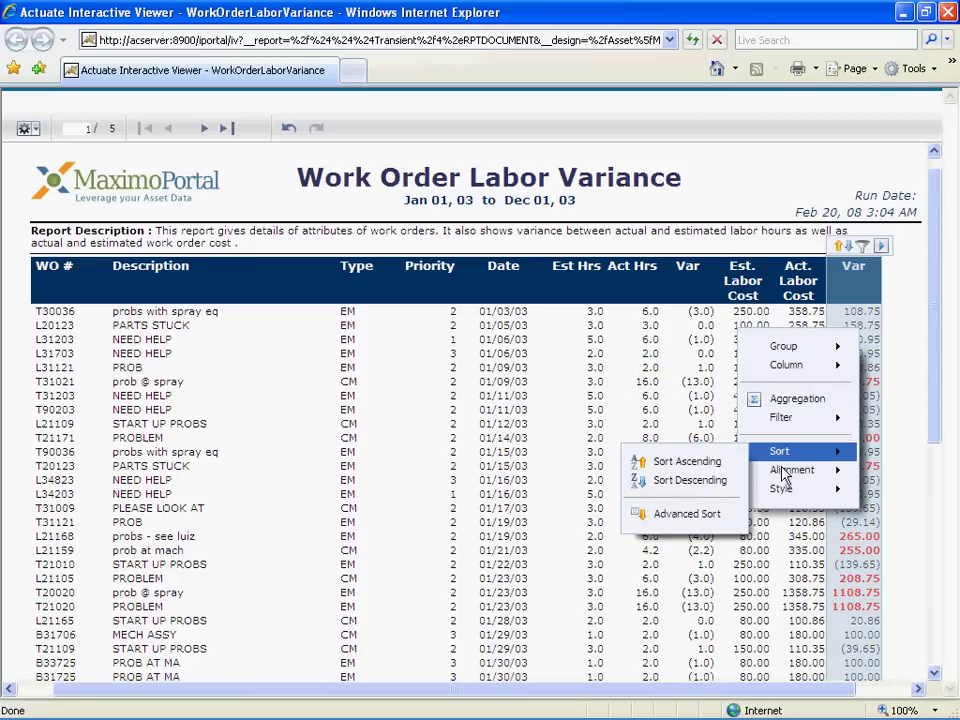
mouse_move(775, 478)
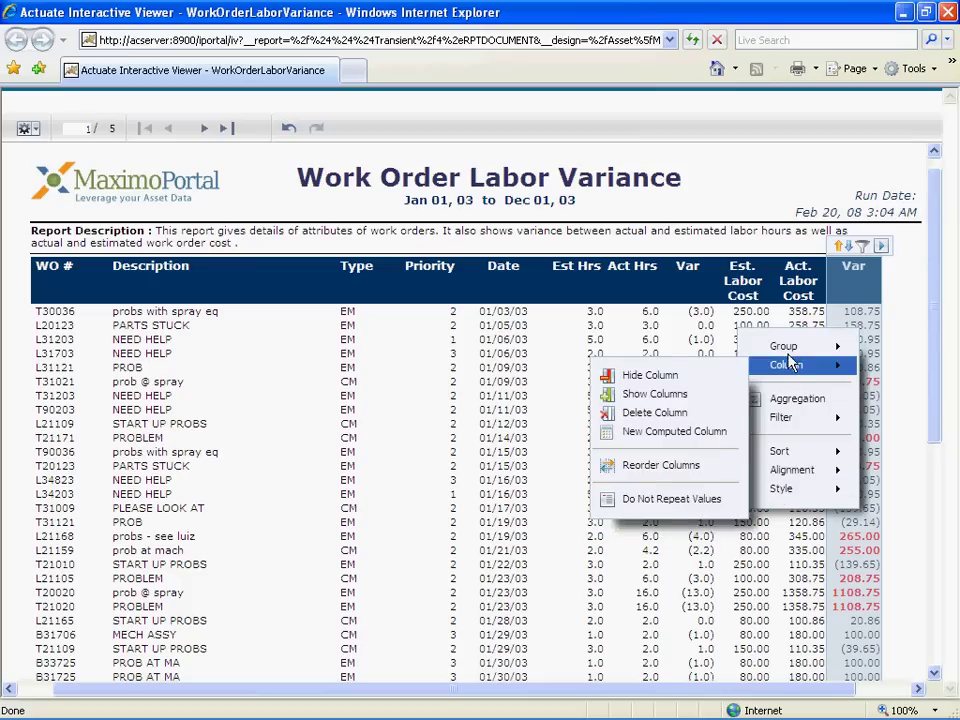
mouse_move(790, 352)
left_click(903, 128)
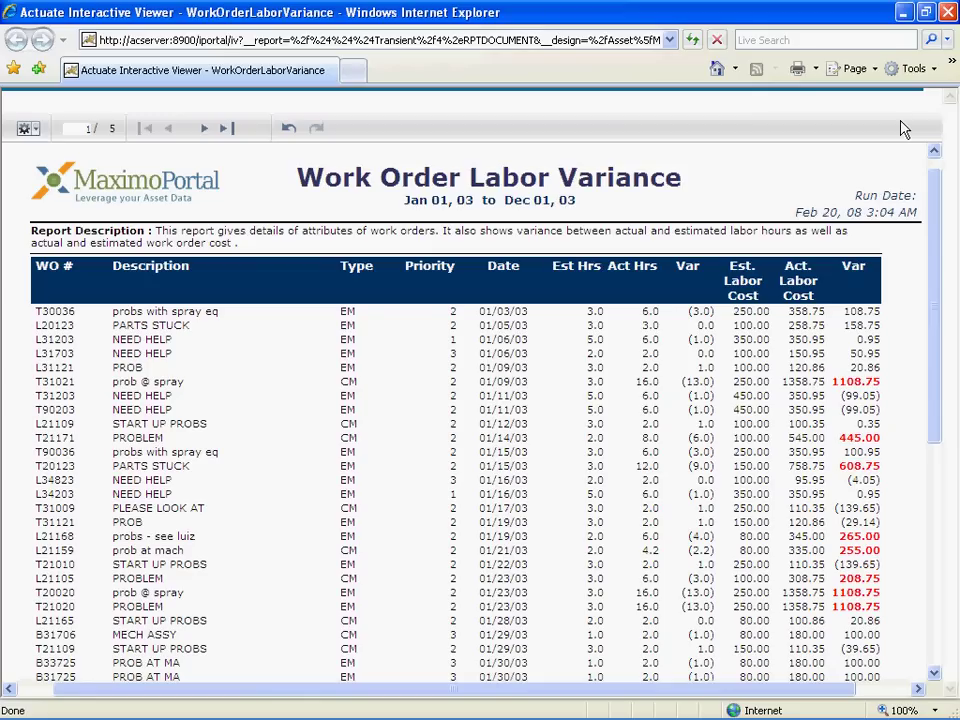
Step: Close the report viewer and open the what-if analysis for item 8H-2778 GASKET
left_click(947, 12)
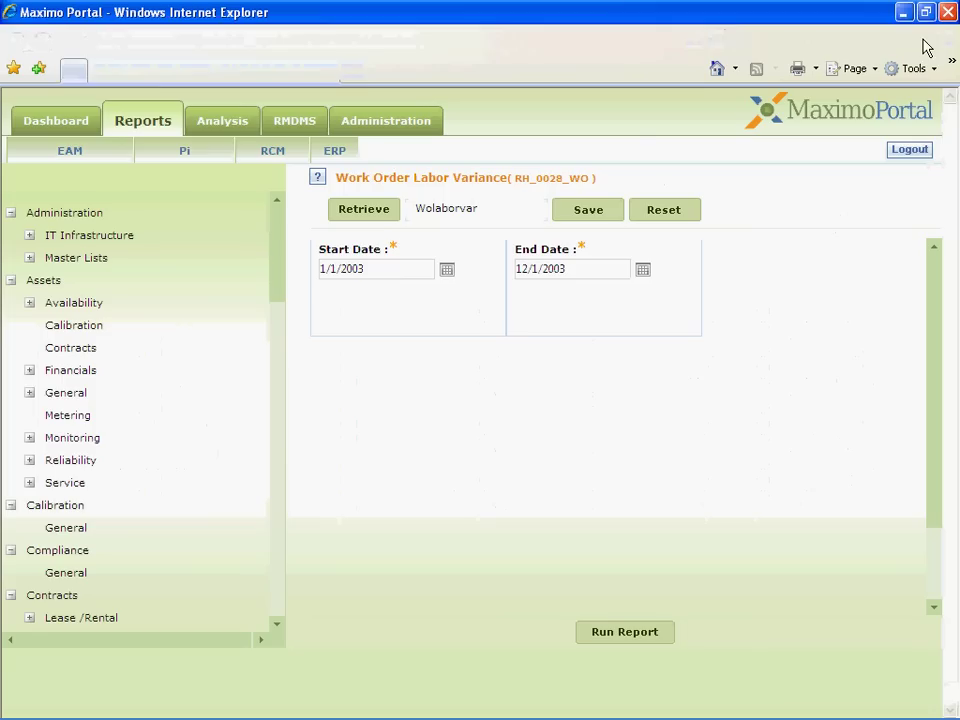
left_click(236, 122)
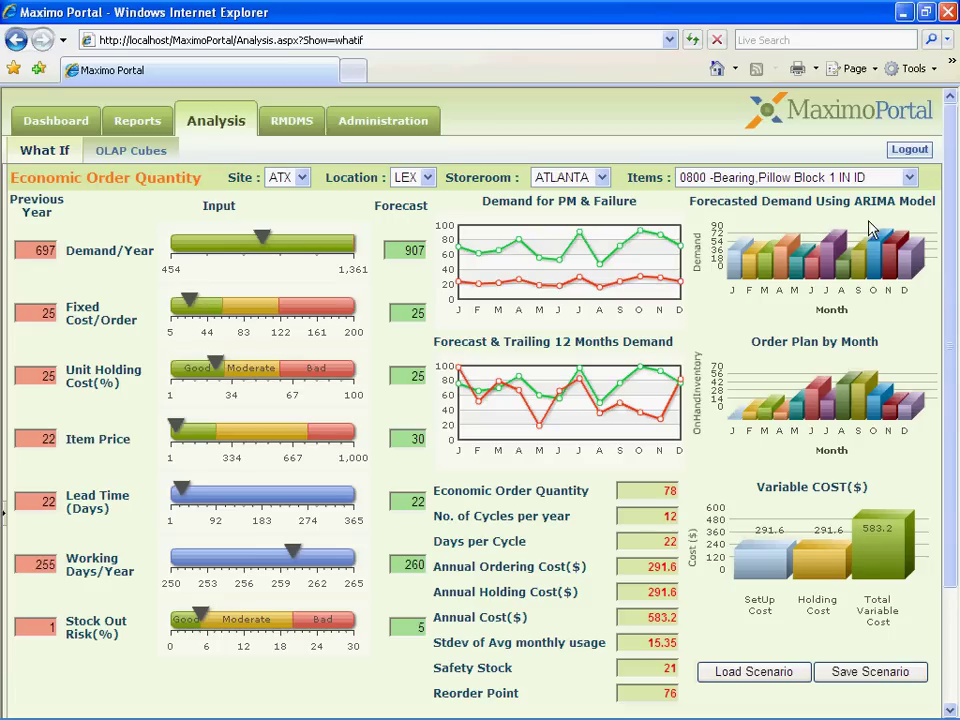
left_click(855, 187)
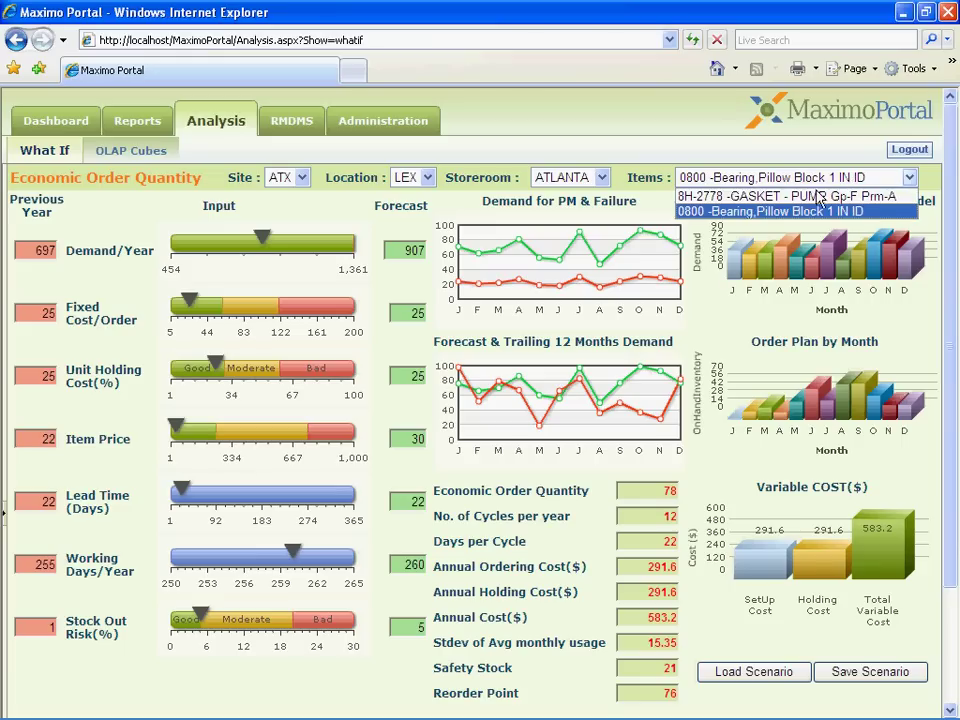
left_click(815, 196)
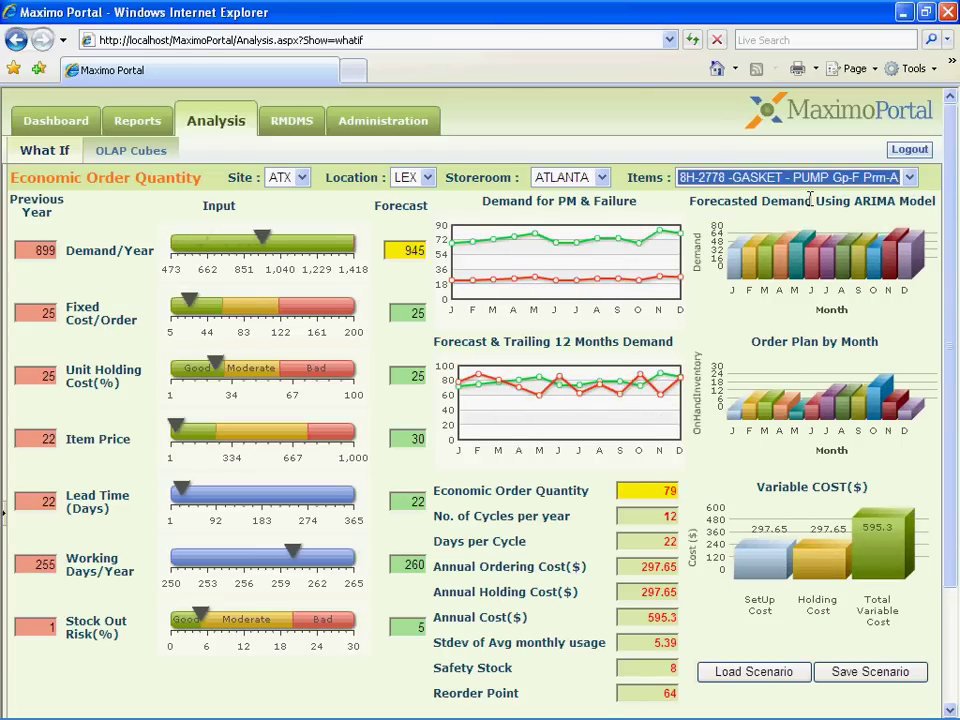
Step: Slide fixed cost per order to 82 and item price to 354, giving EOQ 42 and annual cost 3703.48
left_click(300, 228)
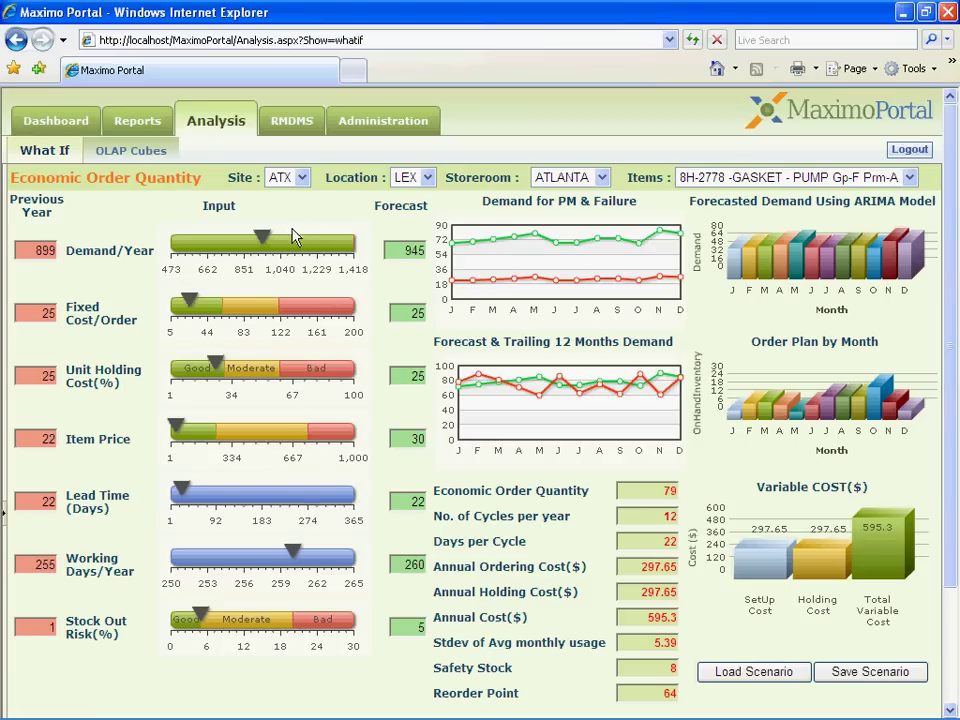
left_click_drag(192, 305, 242, 305)
mouse_move(176, 428)
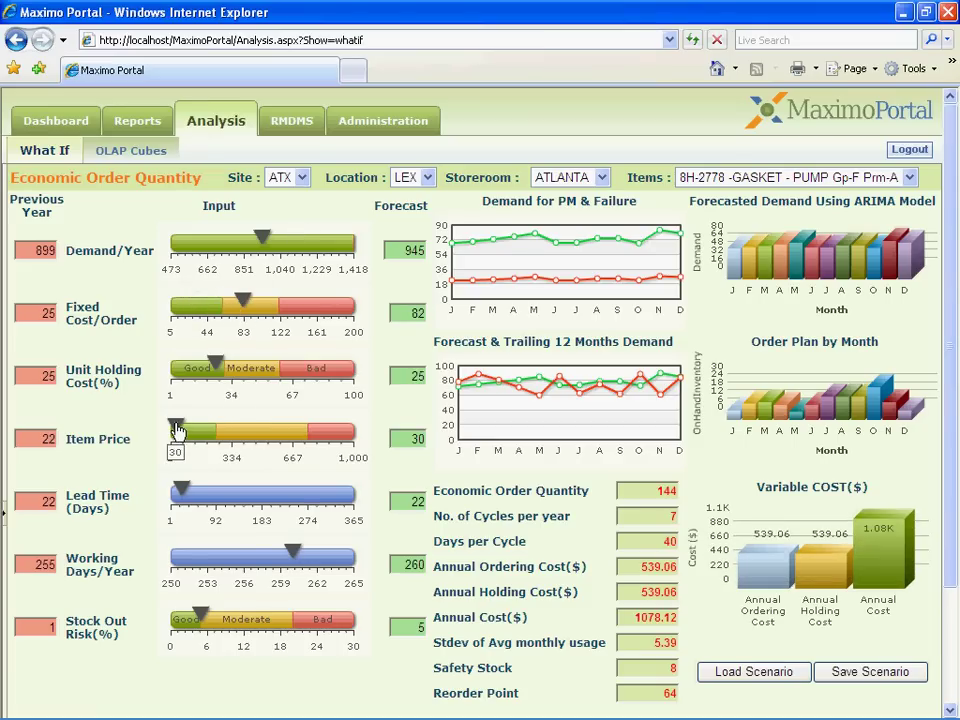
left_click_drag(176, 428, 236, 428)
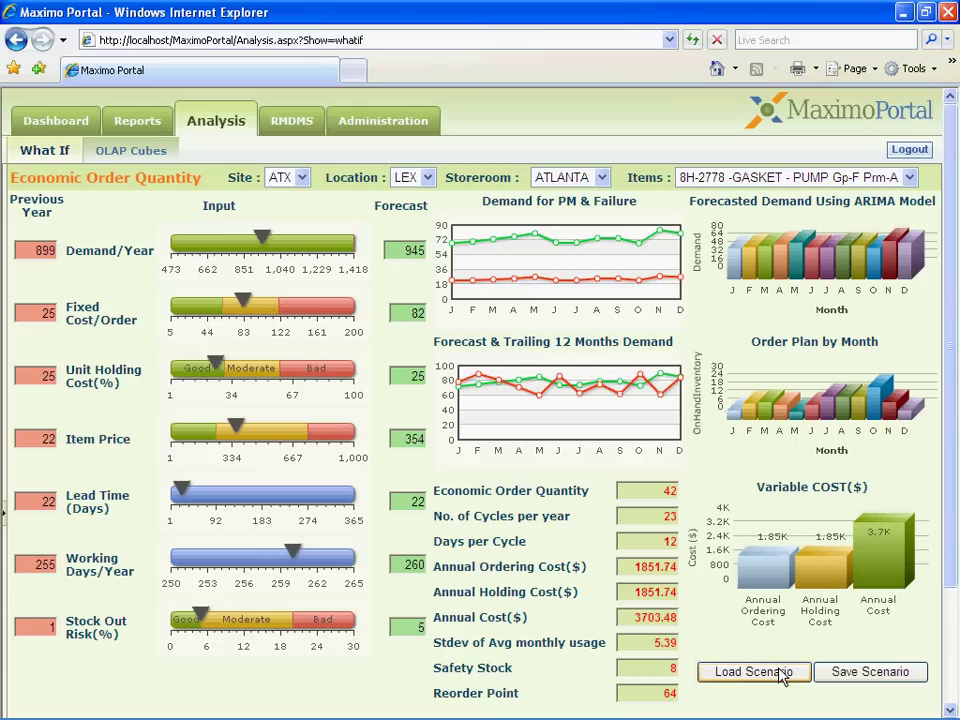
Step: Load a saved scenario, raise material cost, and pull the Labor and Material Cost slices out of the donut
left_click(783, 677)
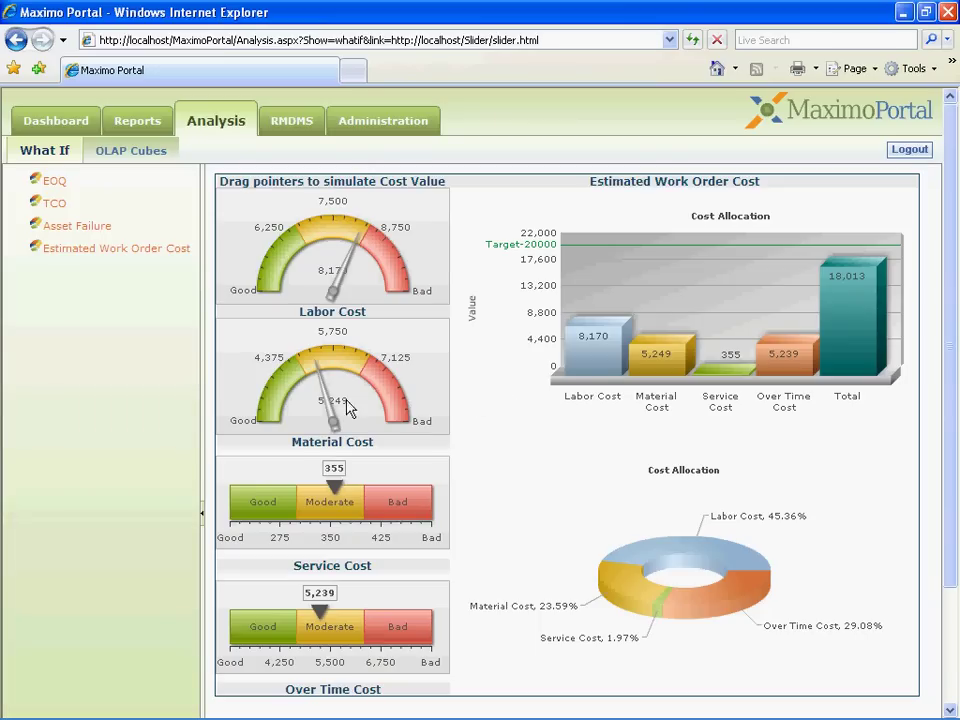
left_click_drag(330, 407, 385, 408)
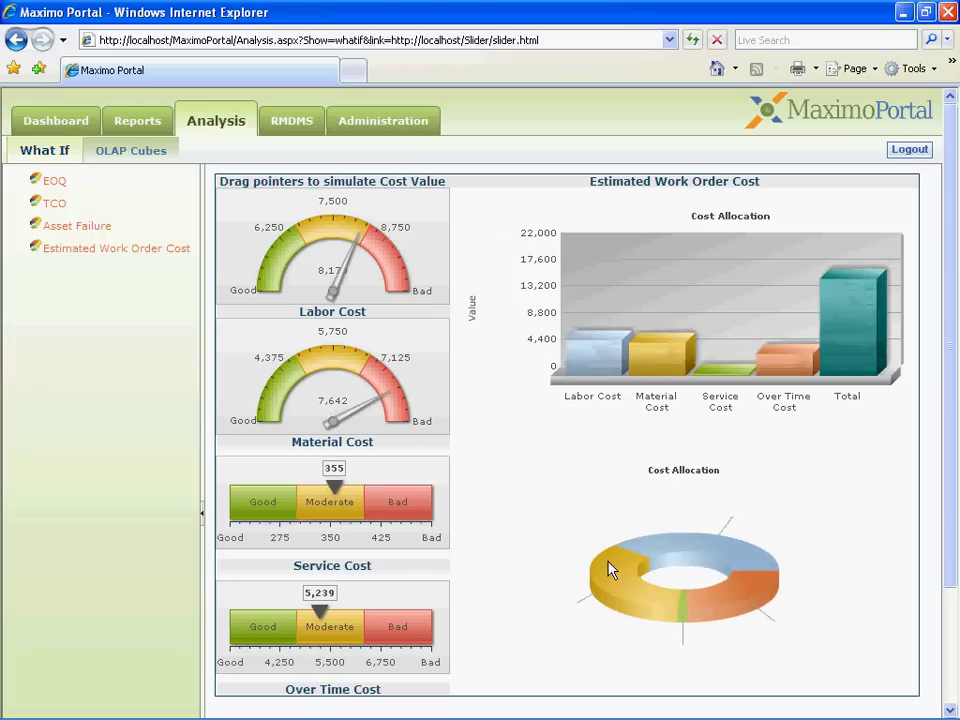
left_click(671, 548)
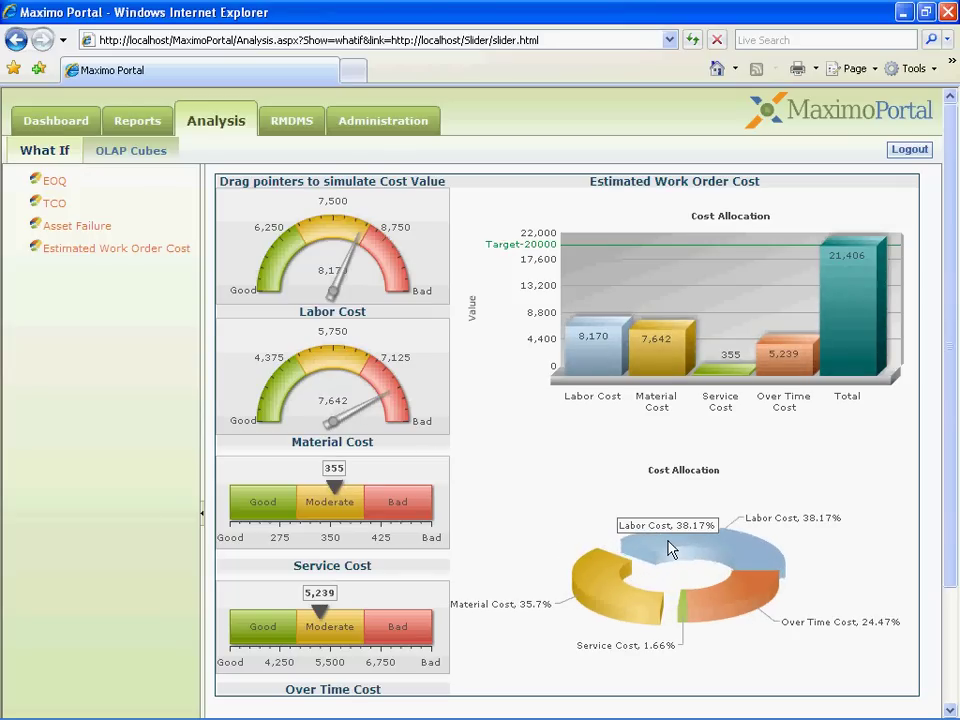
left_click(603, 604)
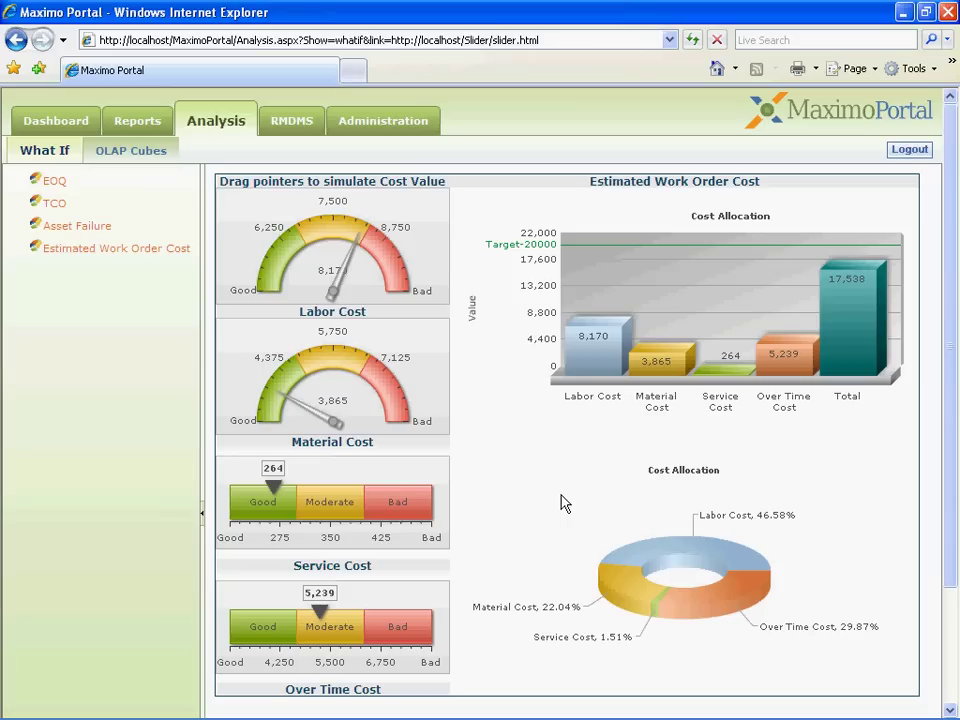
Step: Log out of Maximo Portal
left_click(912, 149)
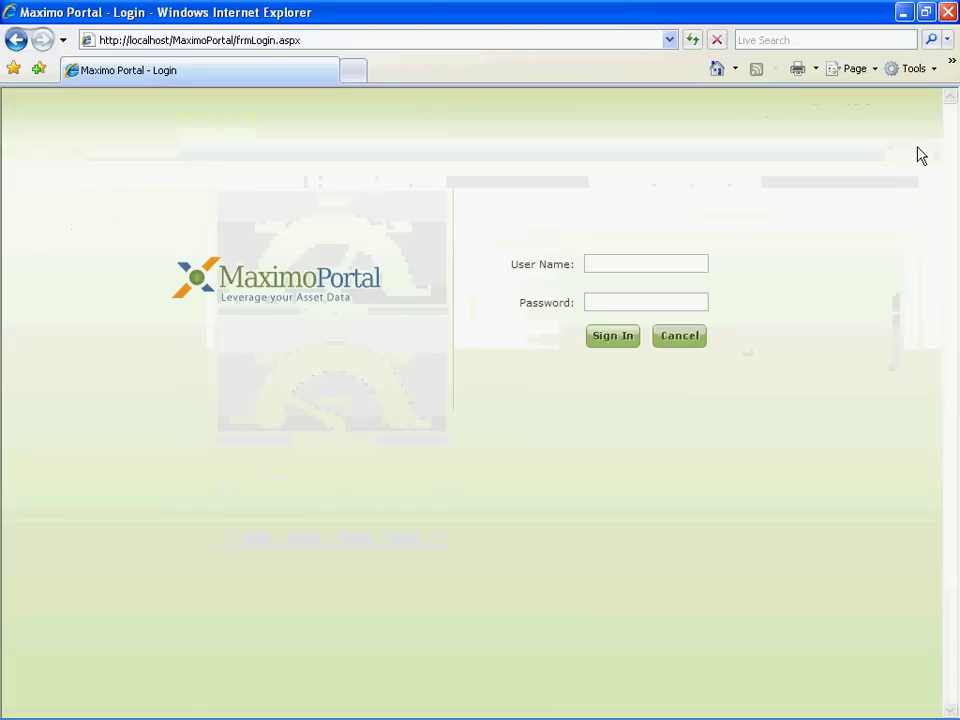